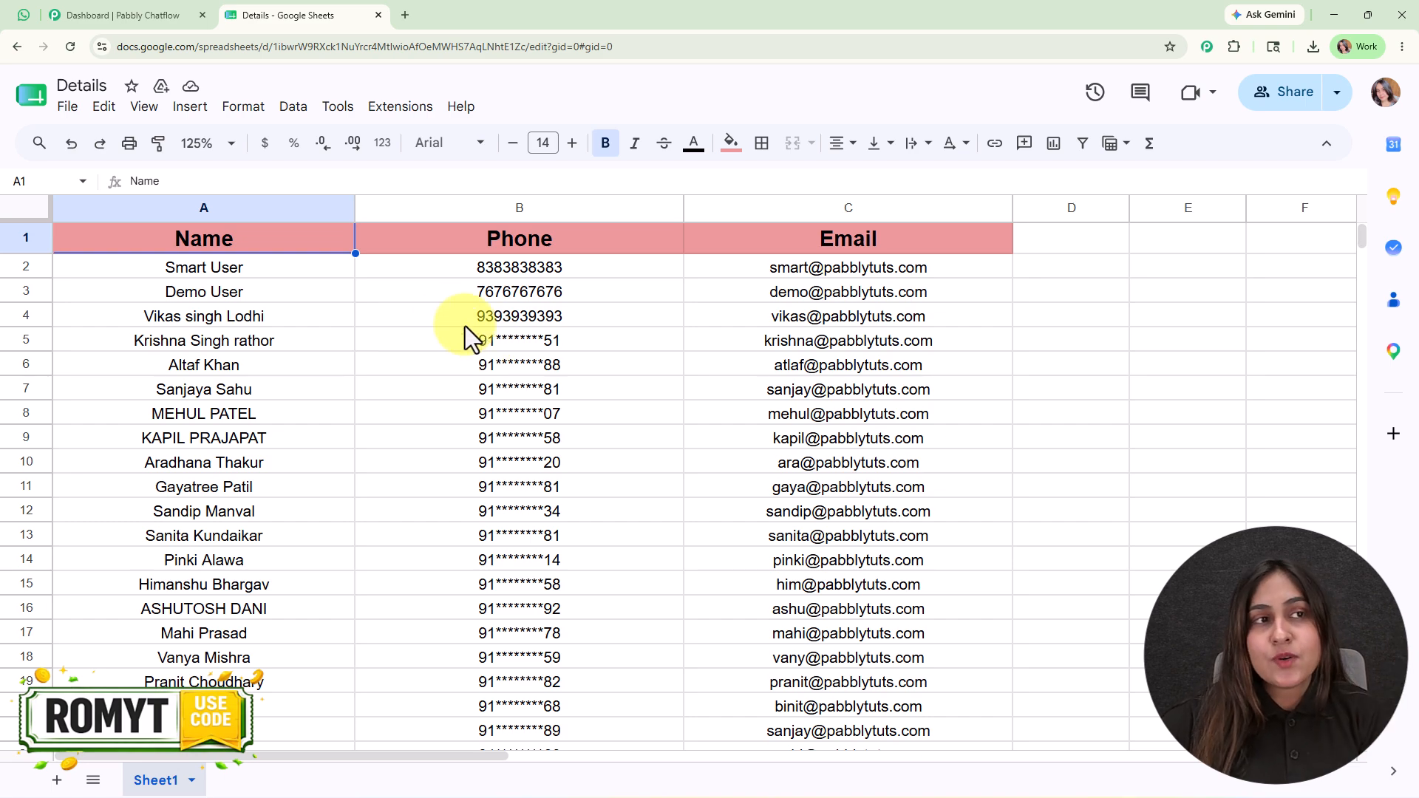
Switch to WhatsApp Web to view the received Season Finale Sale message, and return to the Pabbly Chatflow dashboard
left_click(24, 16)
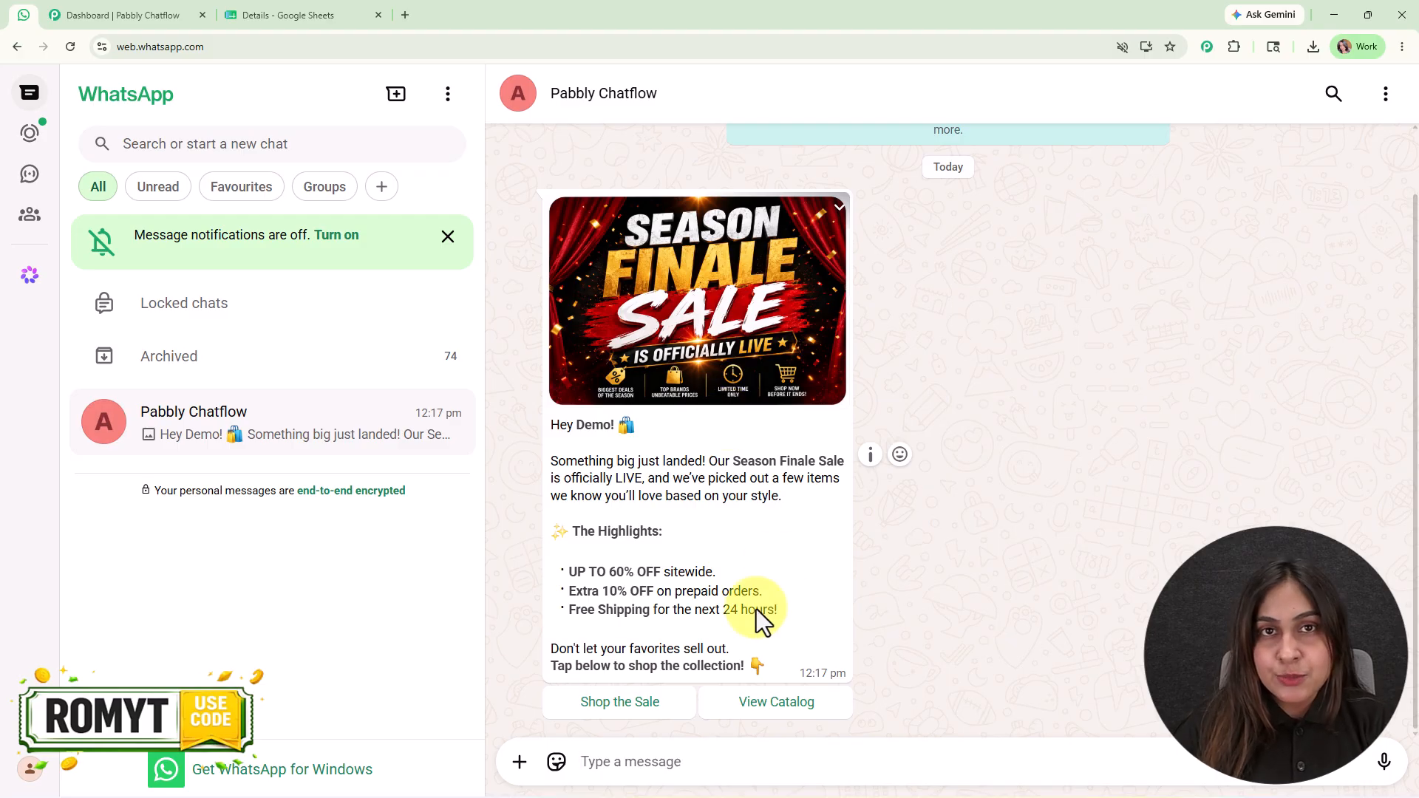
left_click(170, 15)
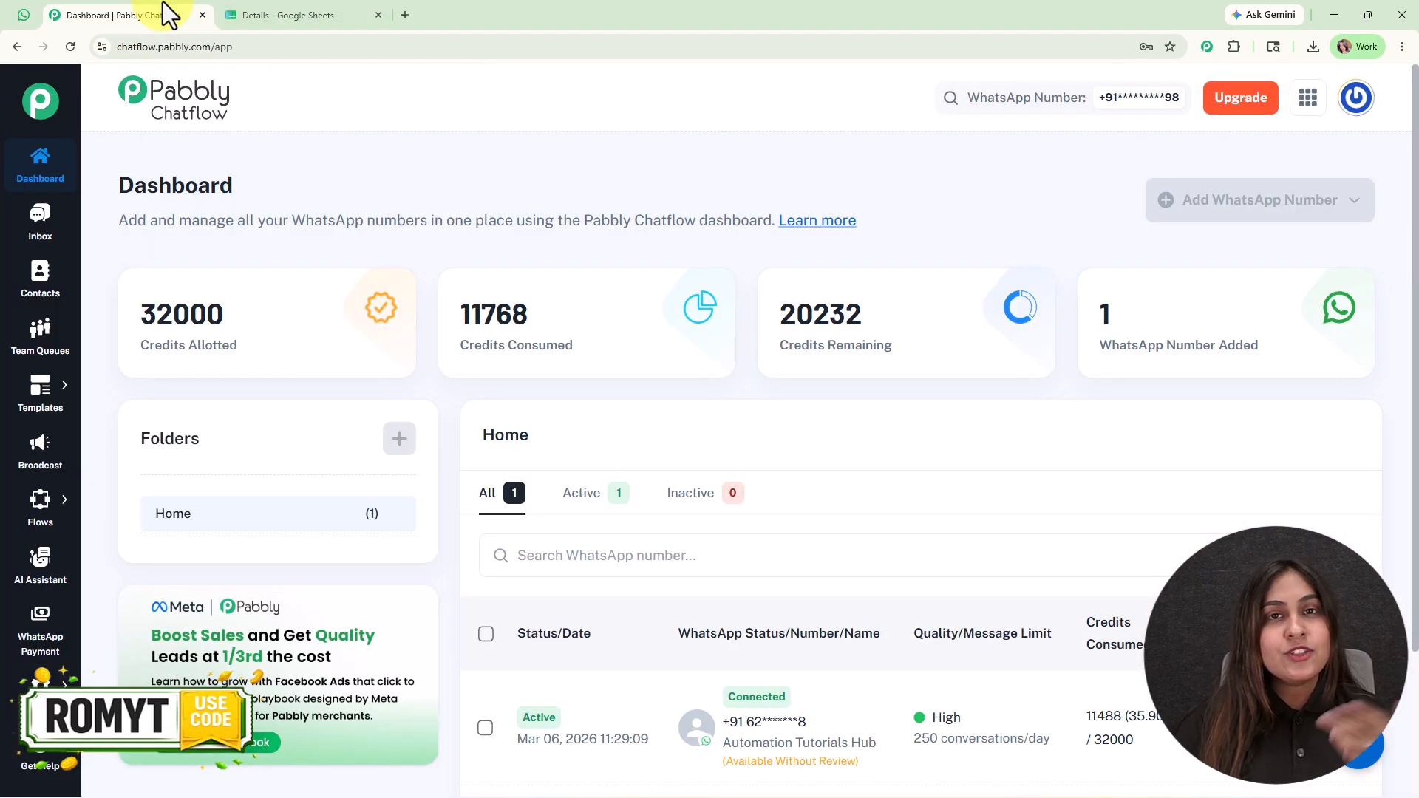
Open pabbly.com/chatflow in a new browser tab, dismiss the limited-time offer popup and sign in to the Pabbly account
left_click(405, 14)
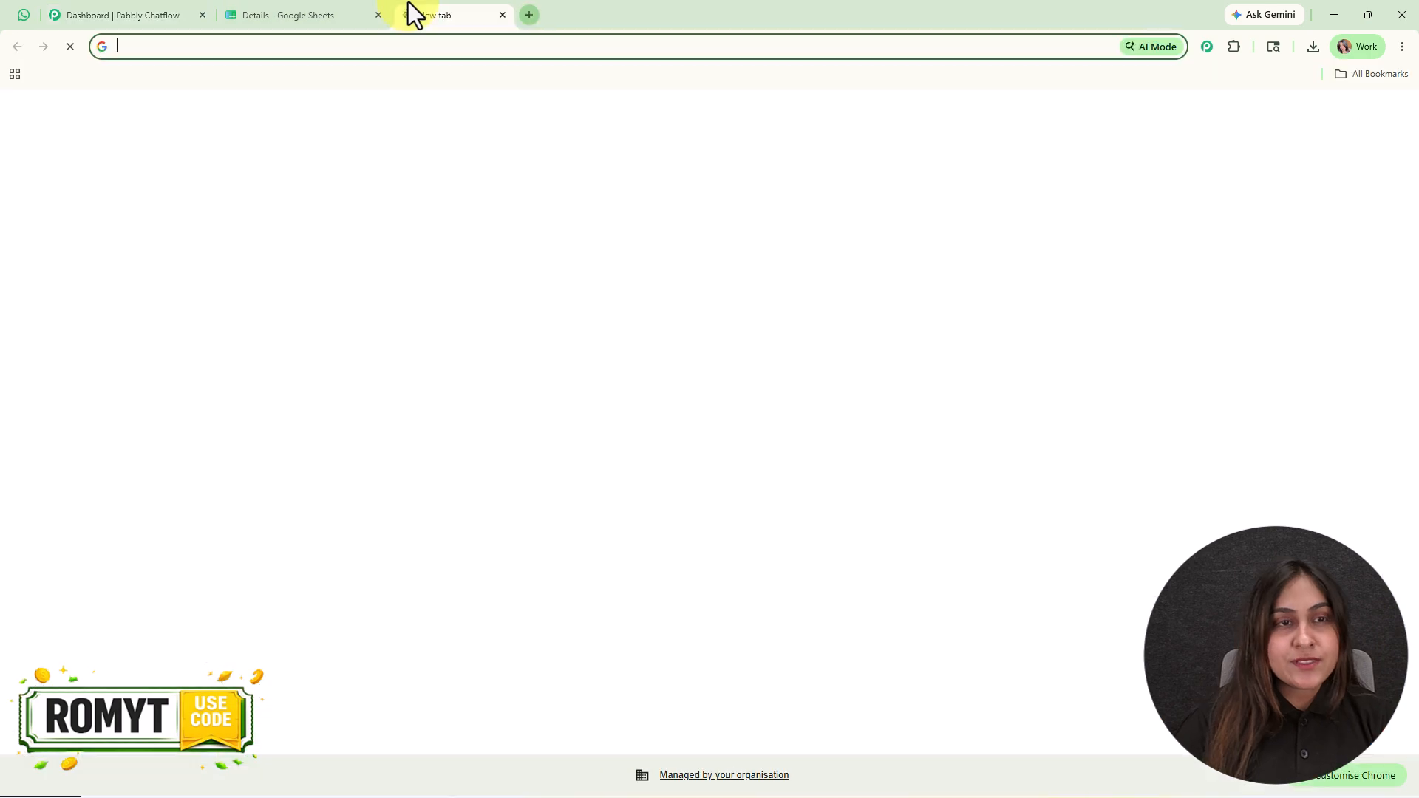
type("pabb")
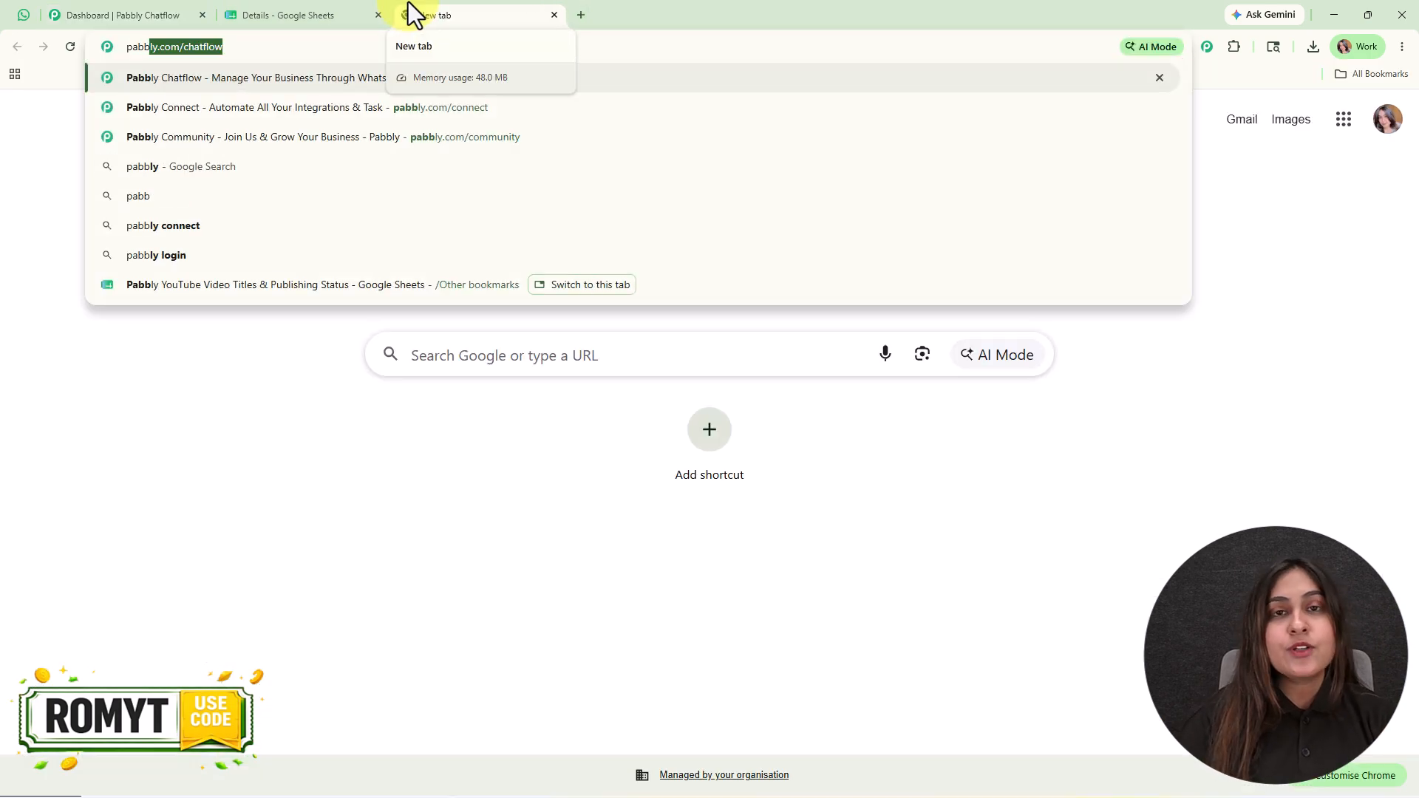
key("Return")
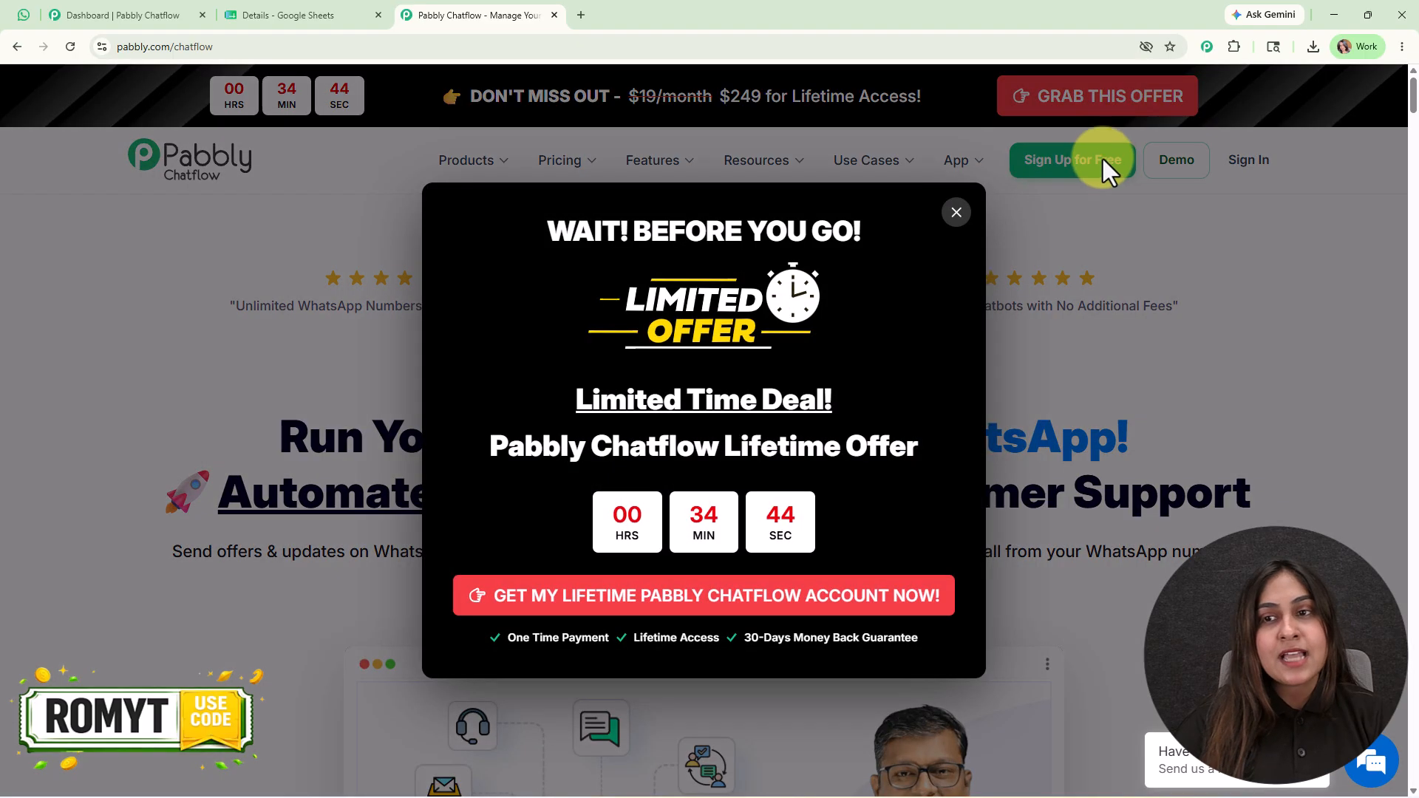
left_click(955, 212)
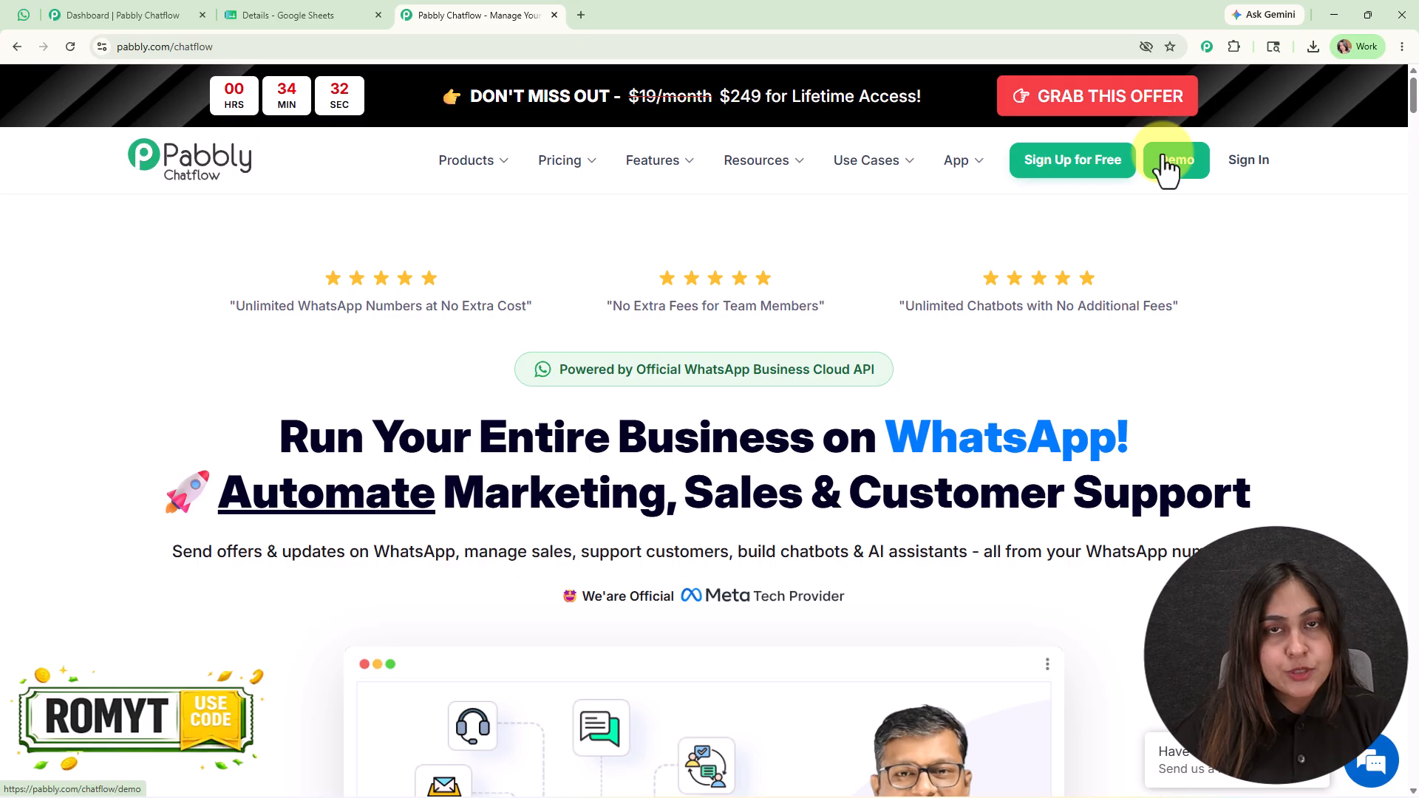
left_click(1258, 159)
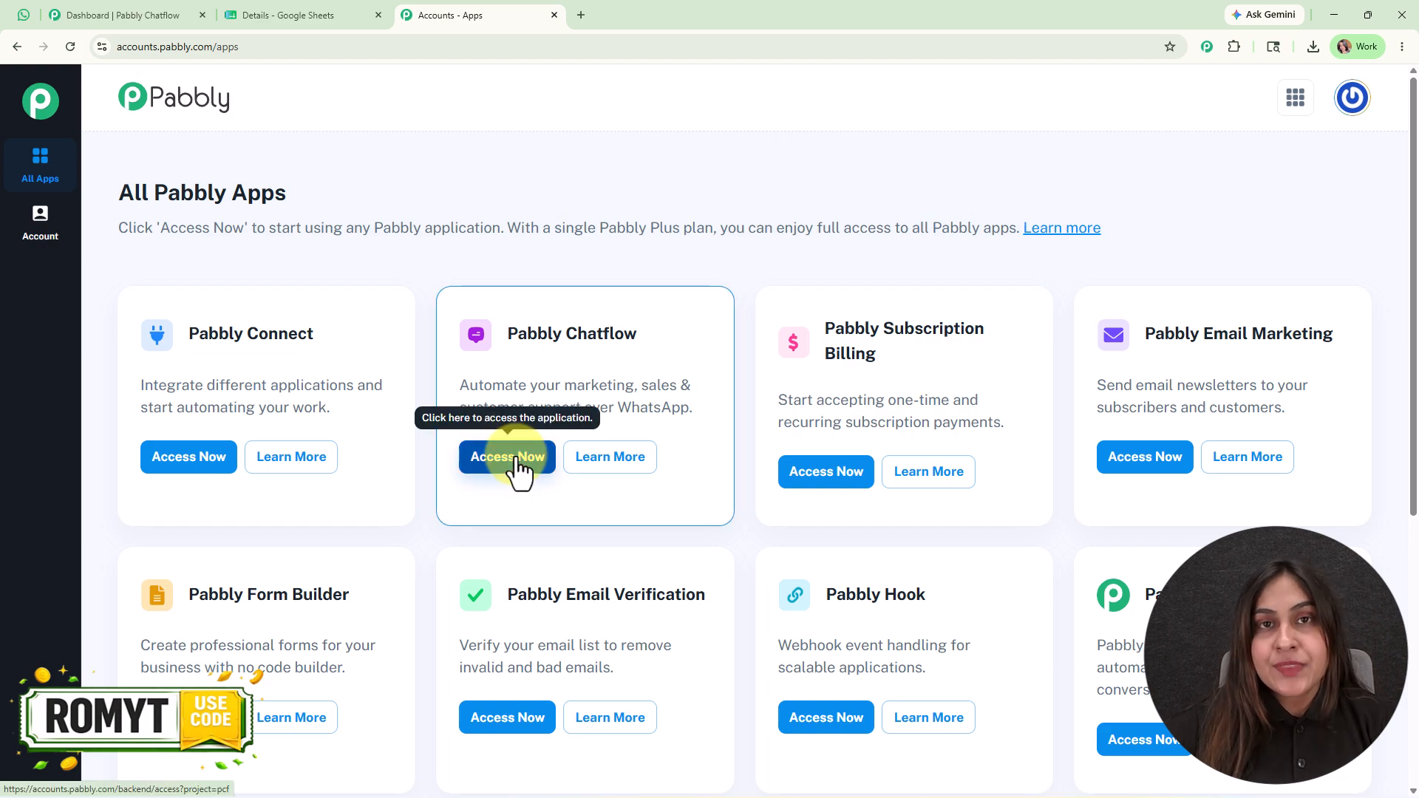
Review the connected WhatsApp number on the Chatflow dashboard and compare with the sample sale message in WhatsApp Web
left_click(168, 15)
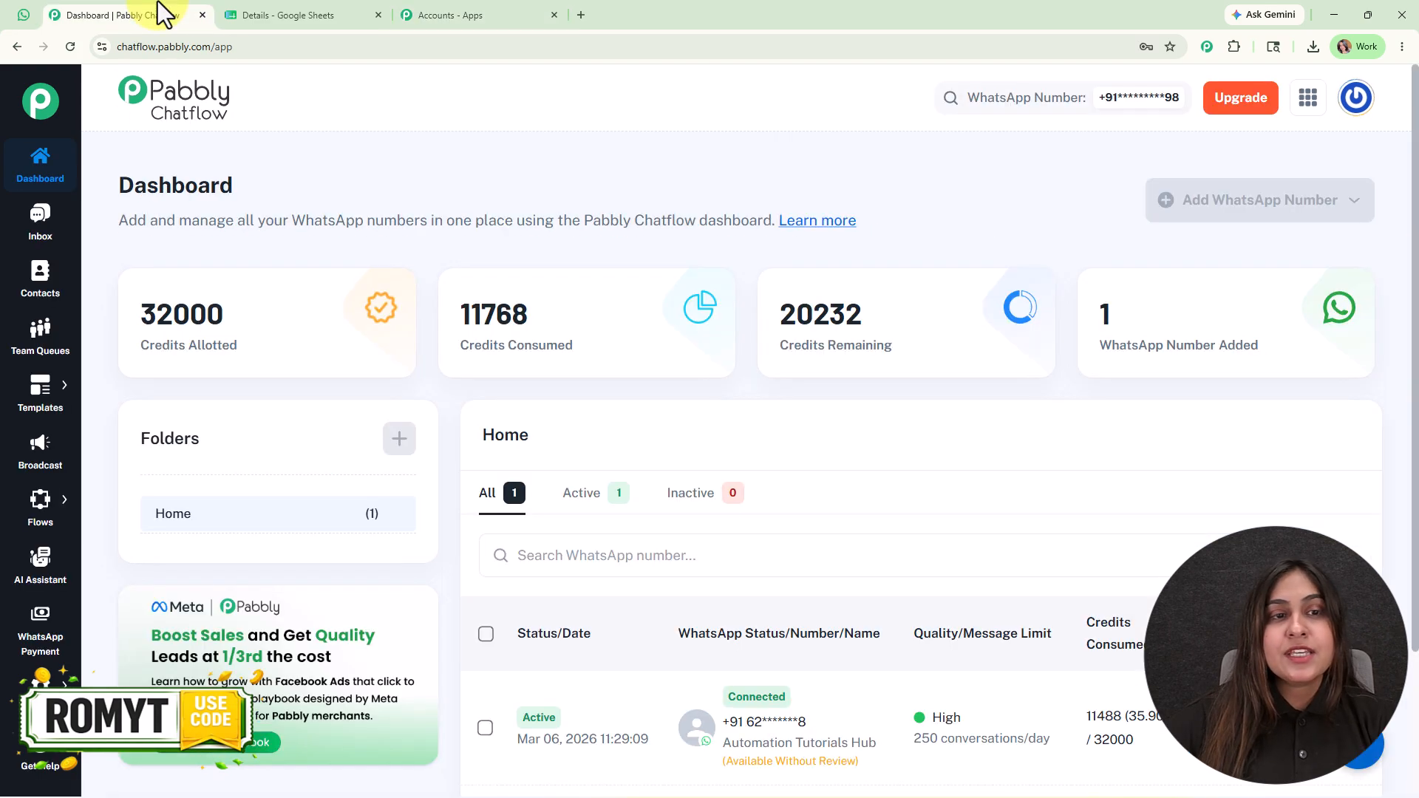
scroll(676, 468, "down", 3)
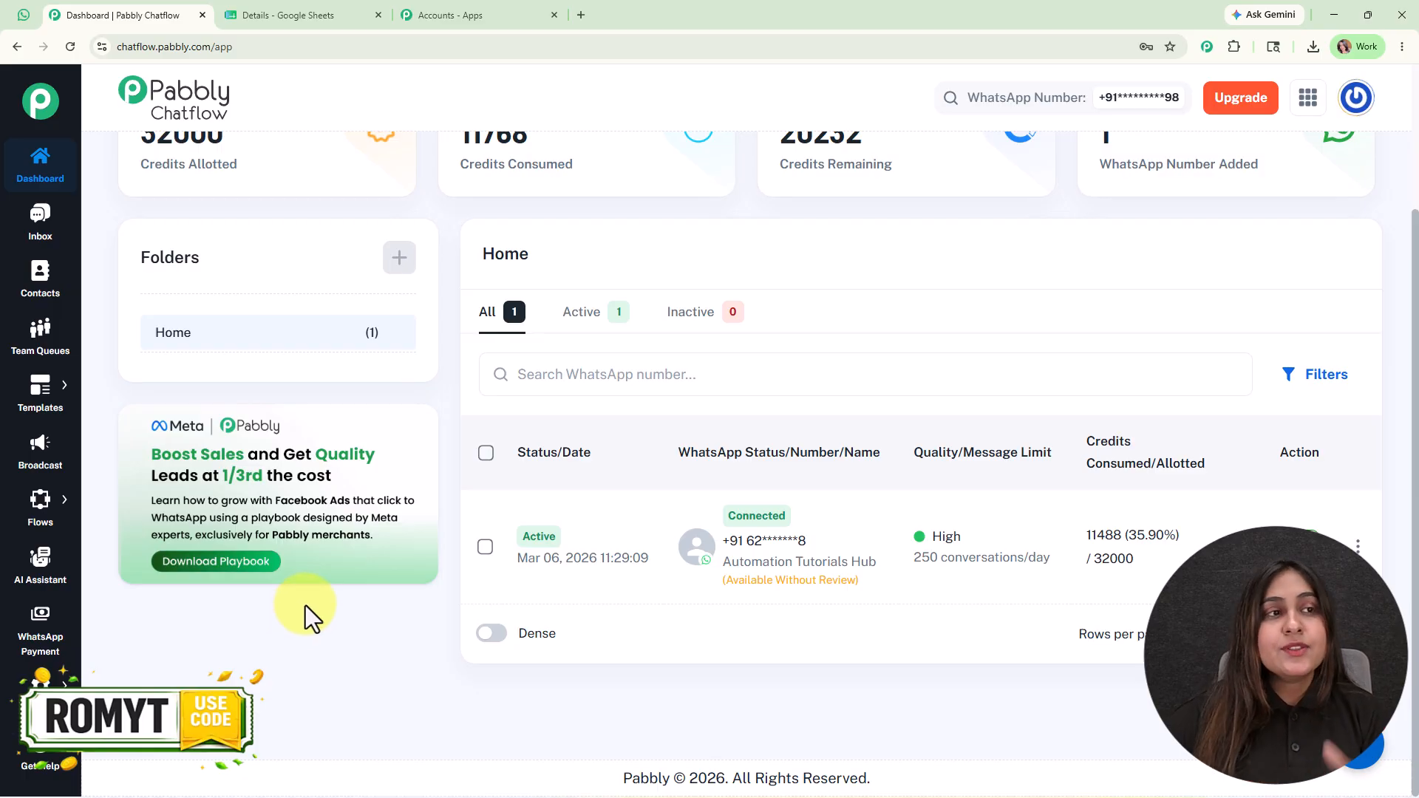
left_click(24, 15)
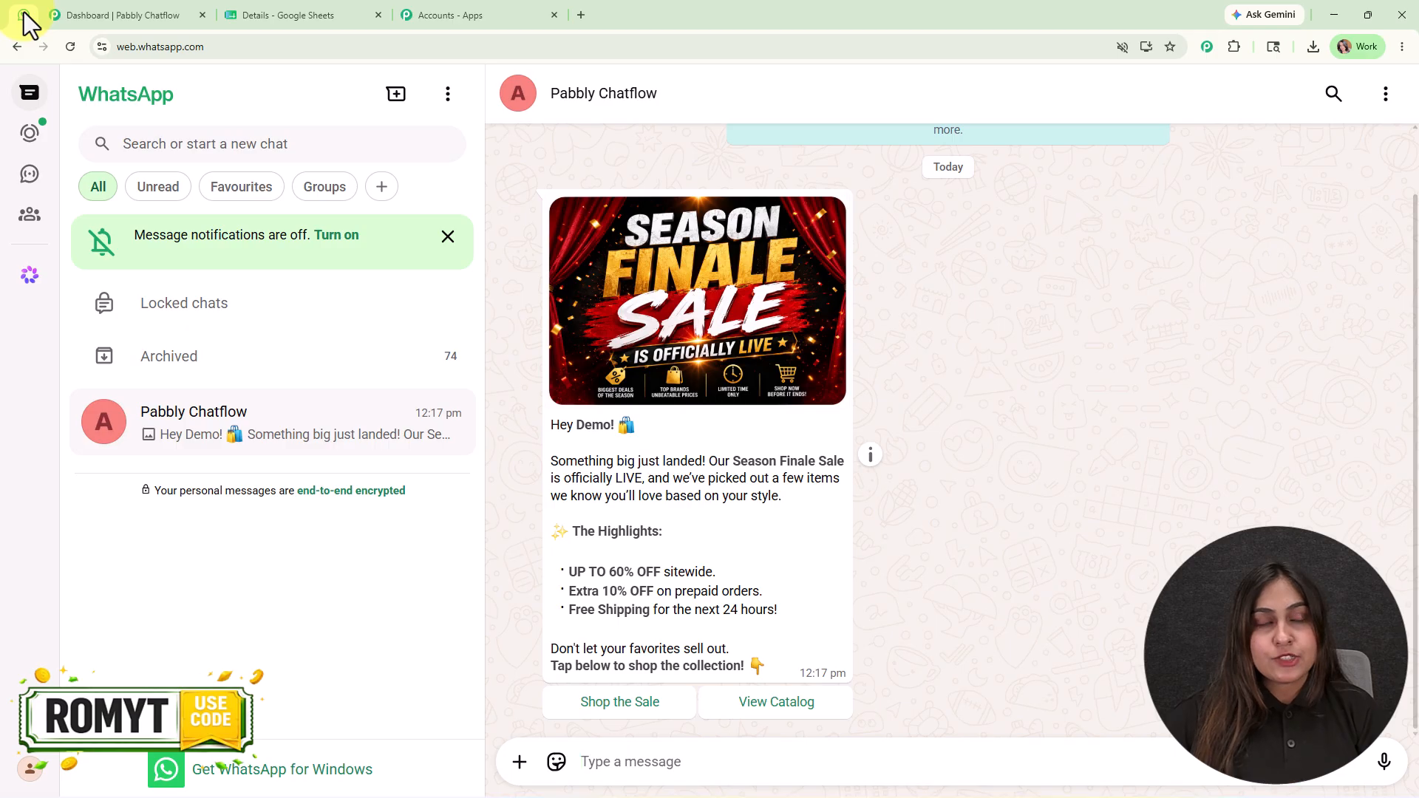
left_click(185, 13)
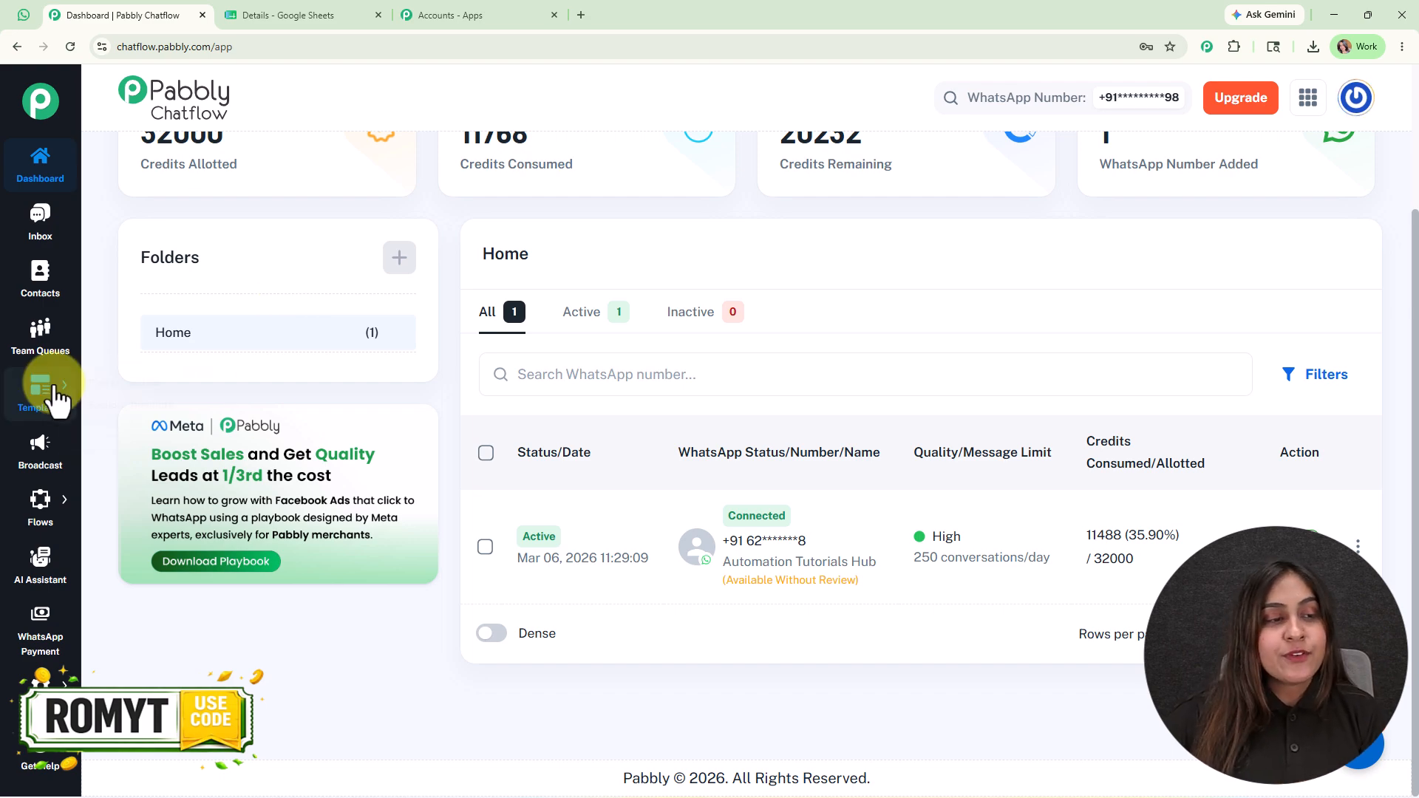
Search the message templates for "sal" and preview the full content of the season_finale_sale template
mouse_move(55, 391)
left_click(145, 381)
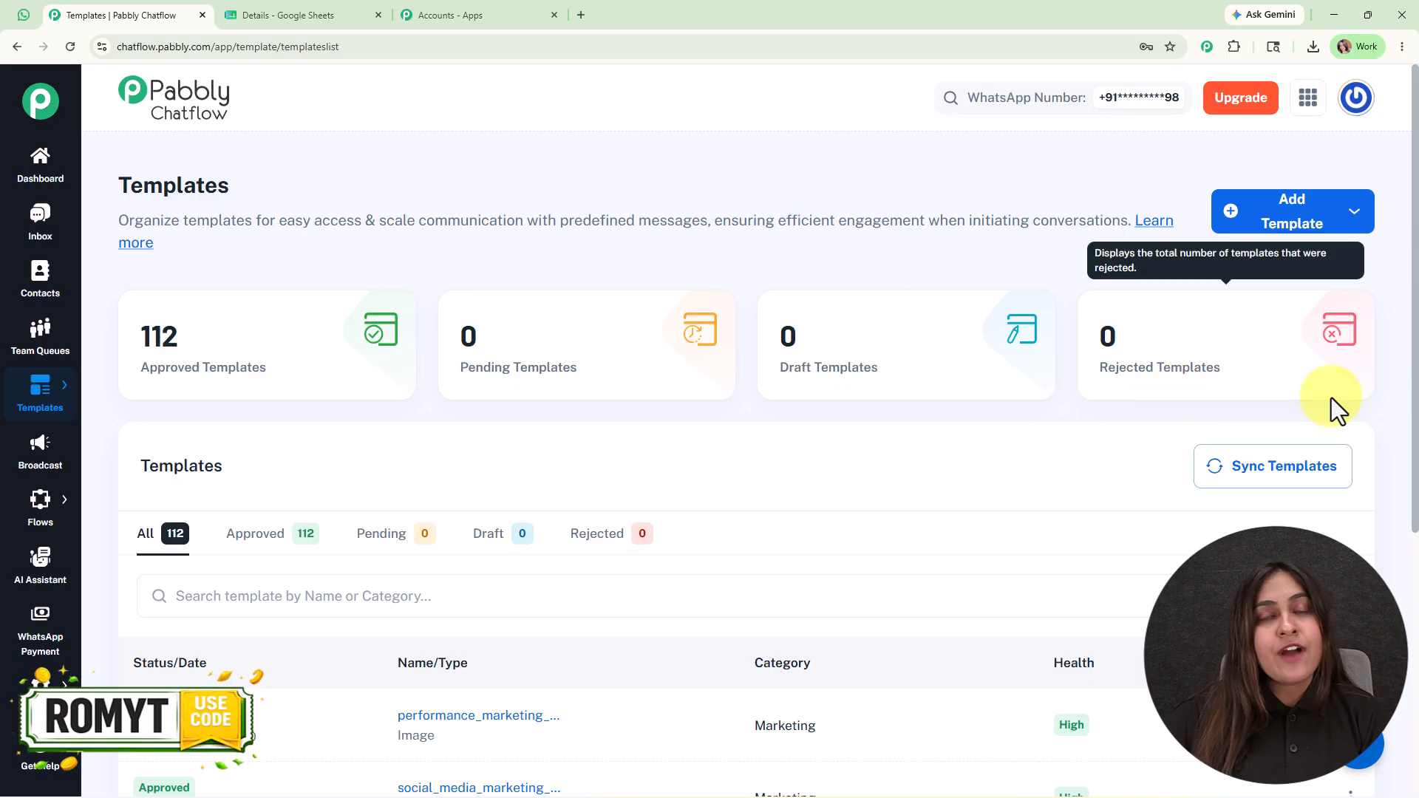
scroll(279, 654, "down", 5)
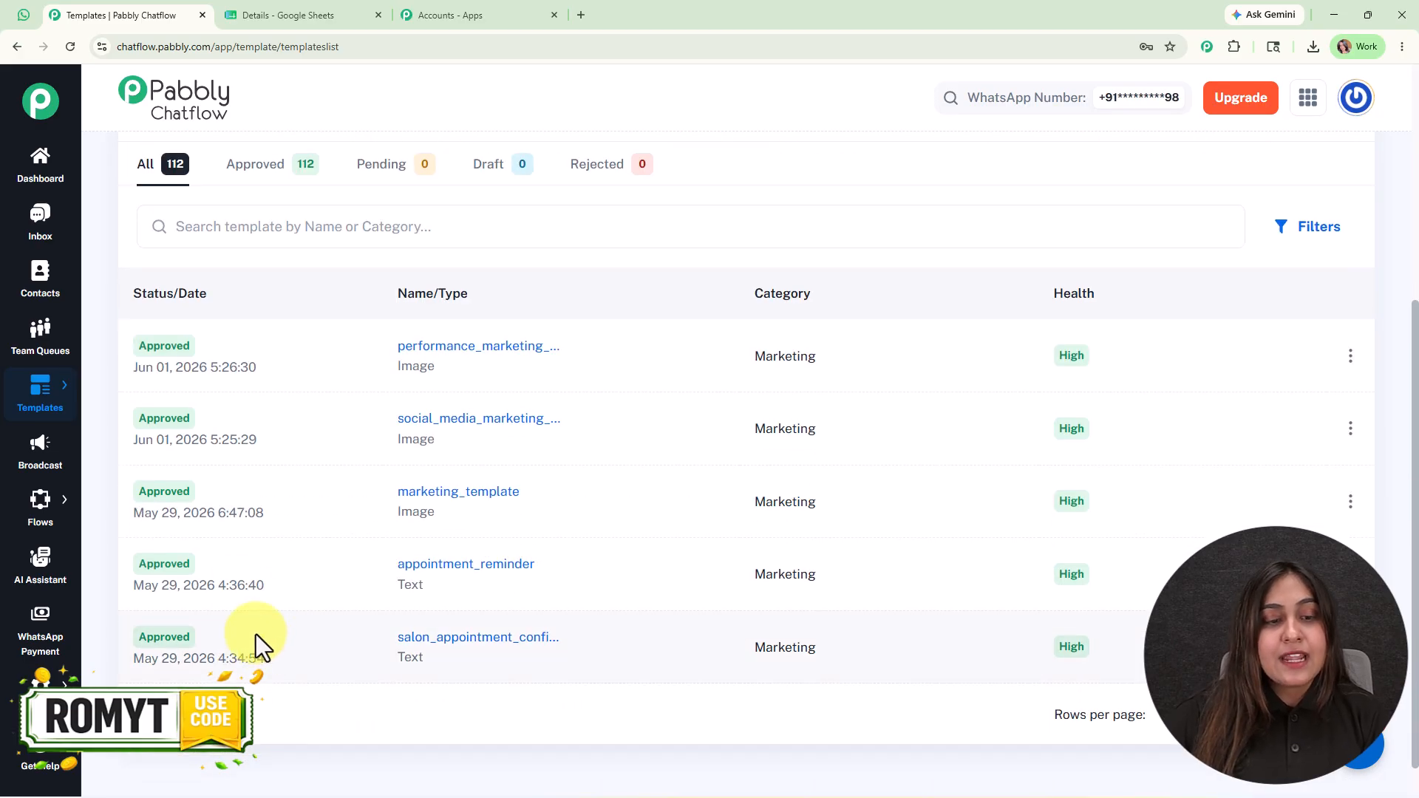
left_click(342, 233)
type("sal")
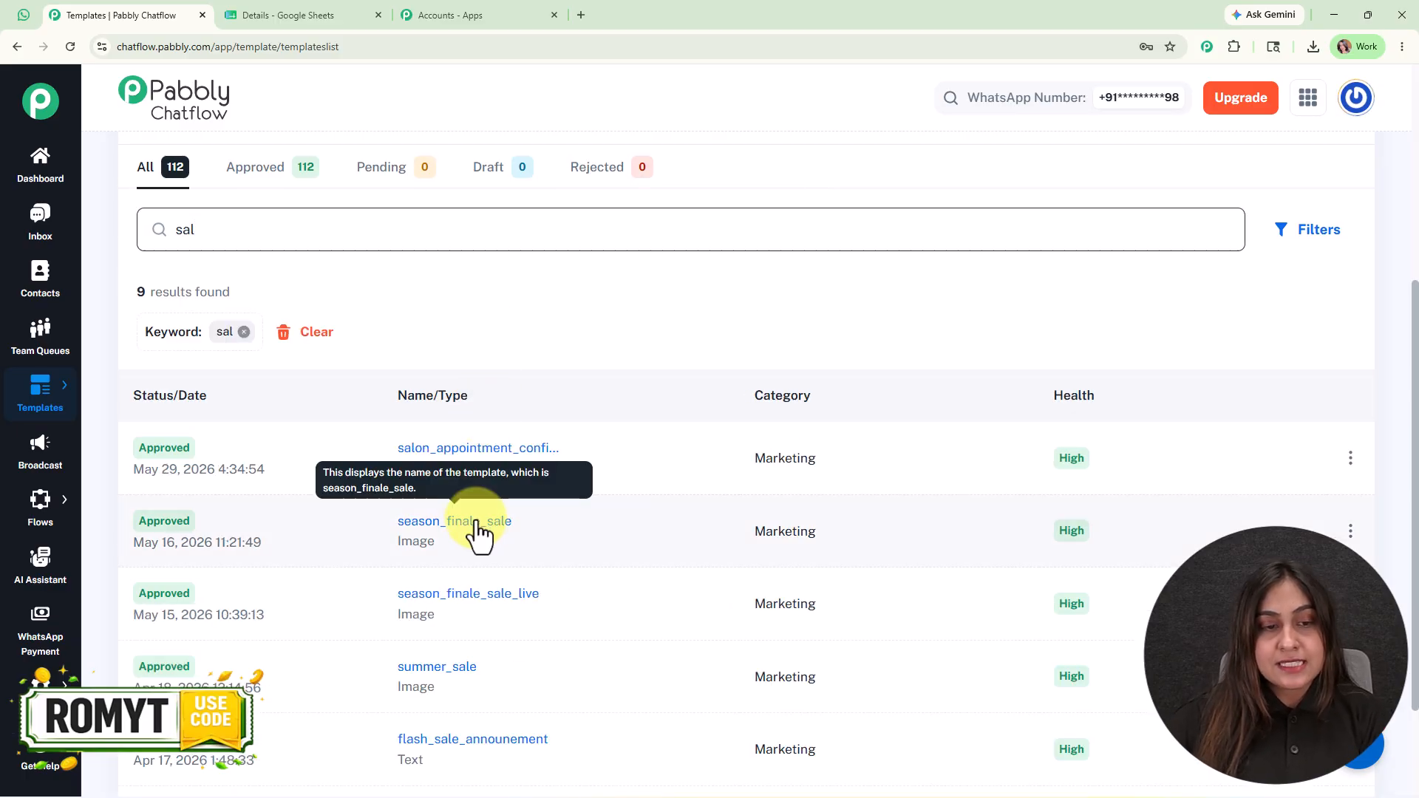
left_click(477, 525)
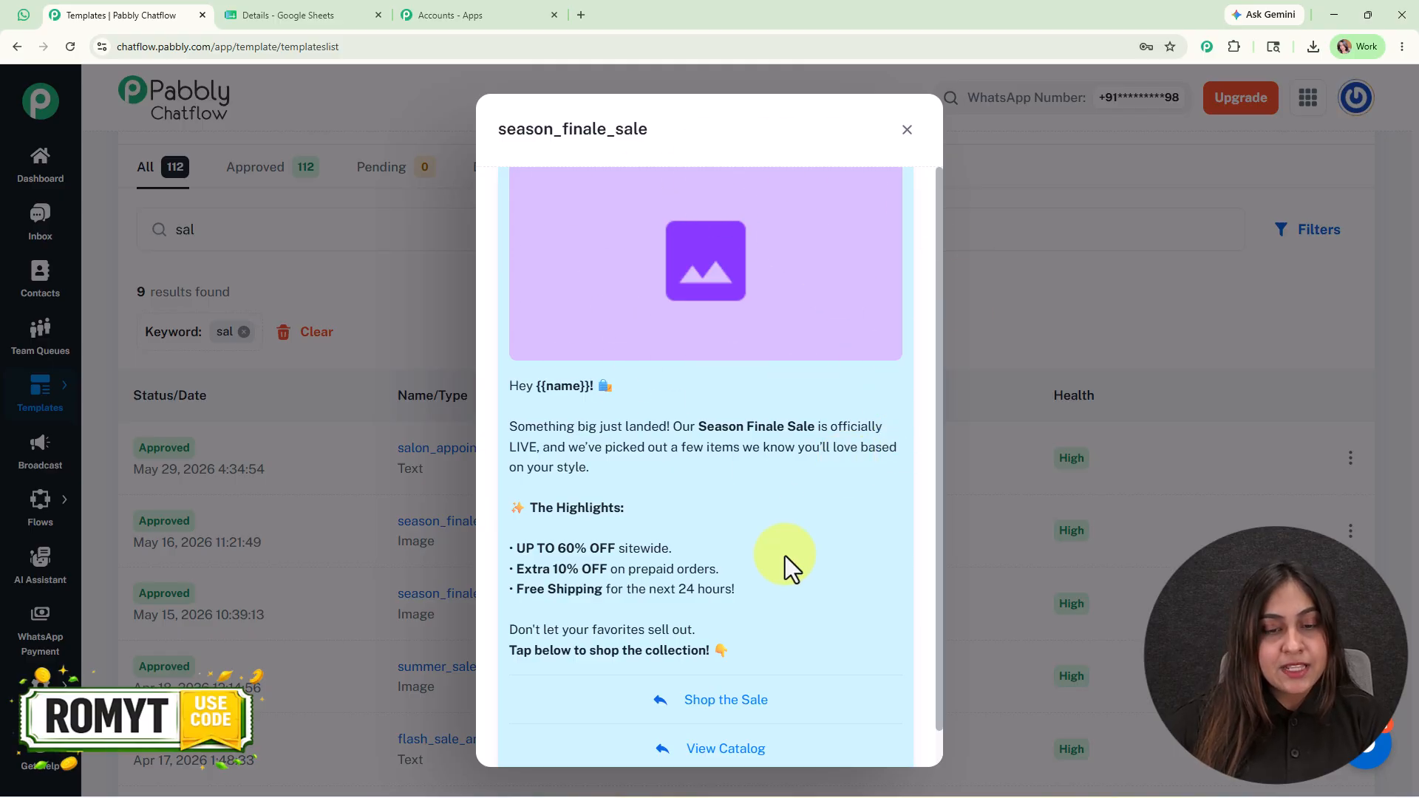
scroll(786, 560, "down", 1)
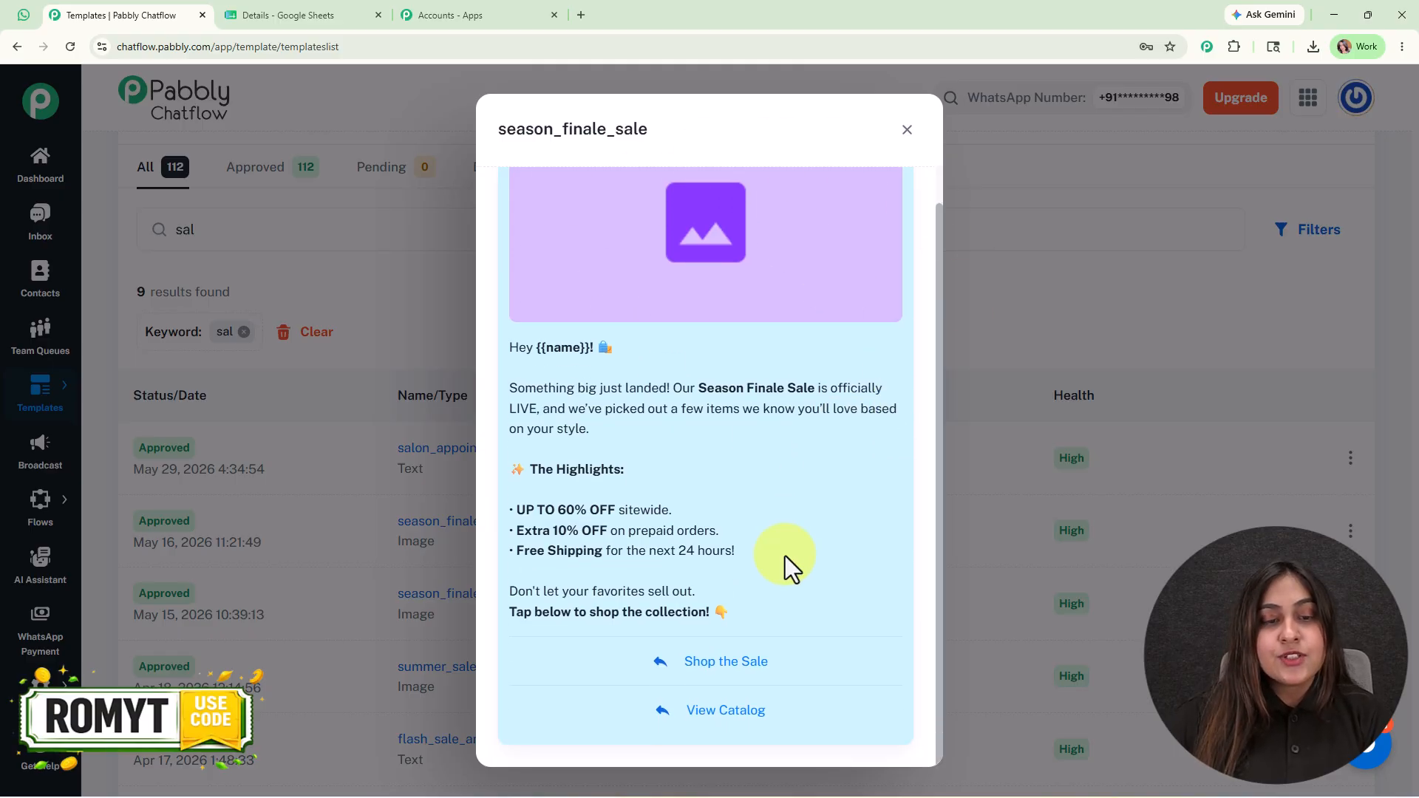
left_click(908, 130)
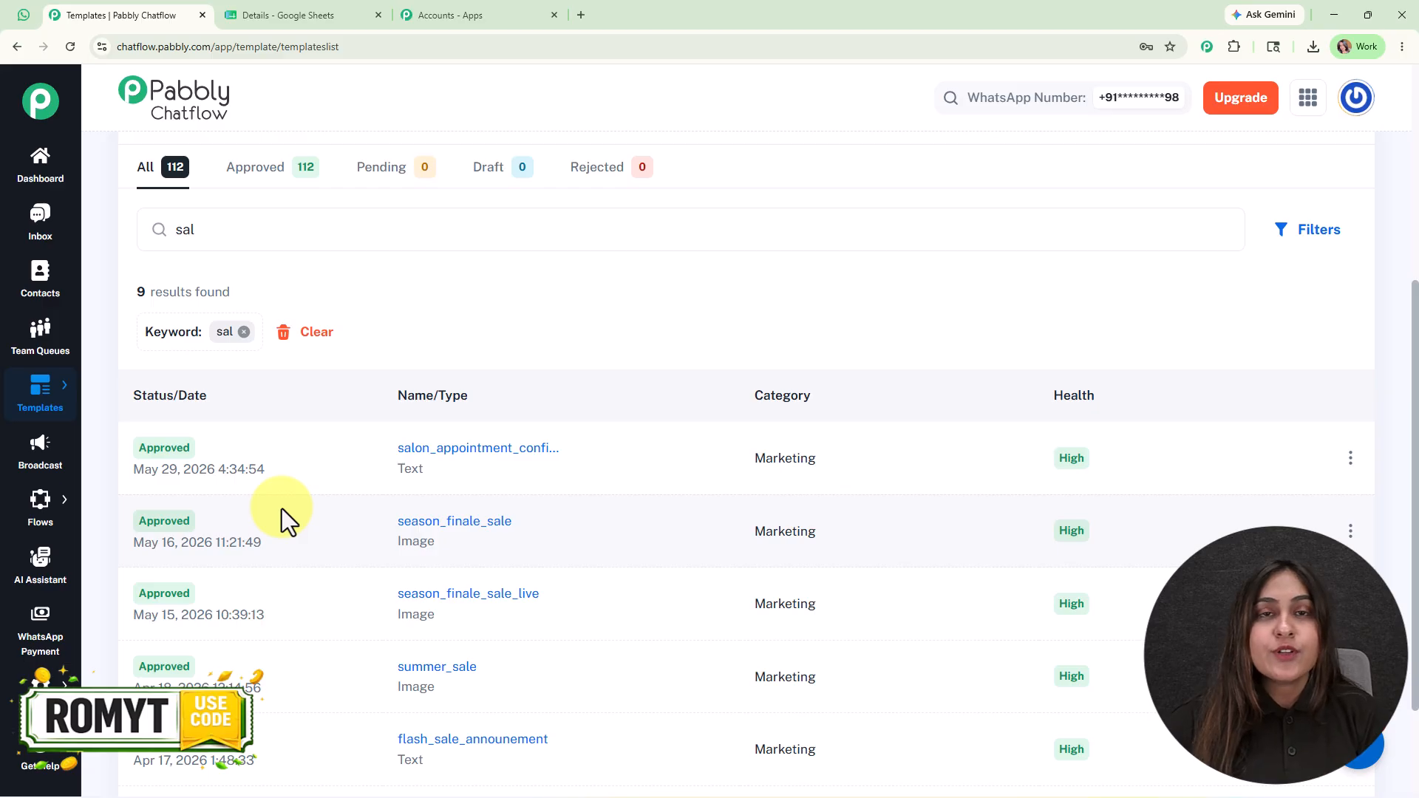
Add a new broadcast of type Broadcast Campaign and name it Season Sale
left_click(35, 464)
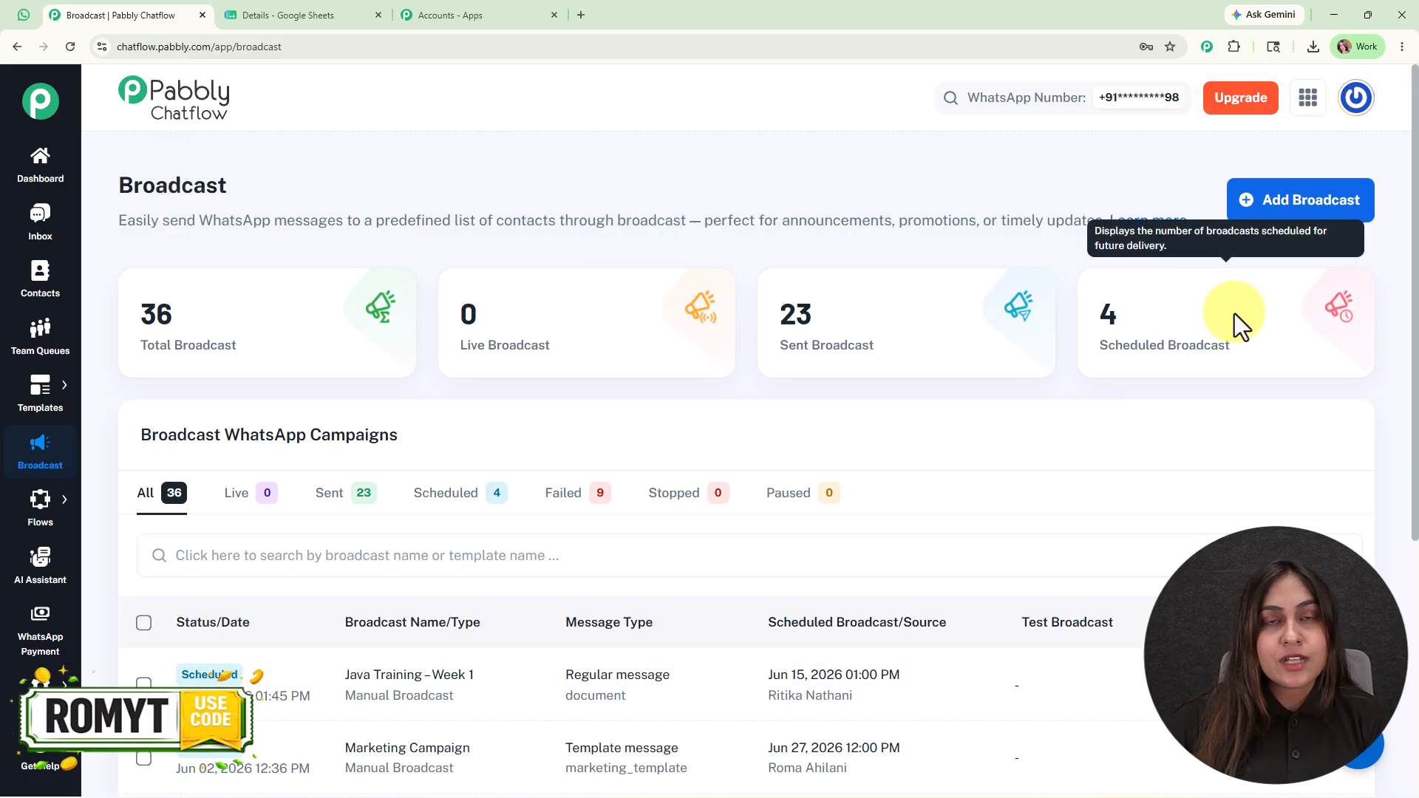
left_click(1253, 210)
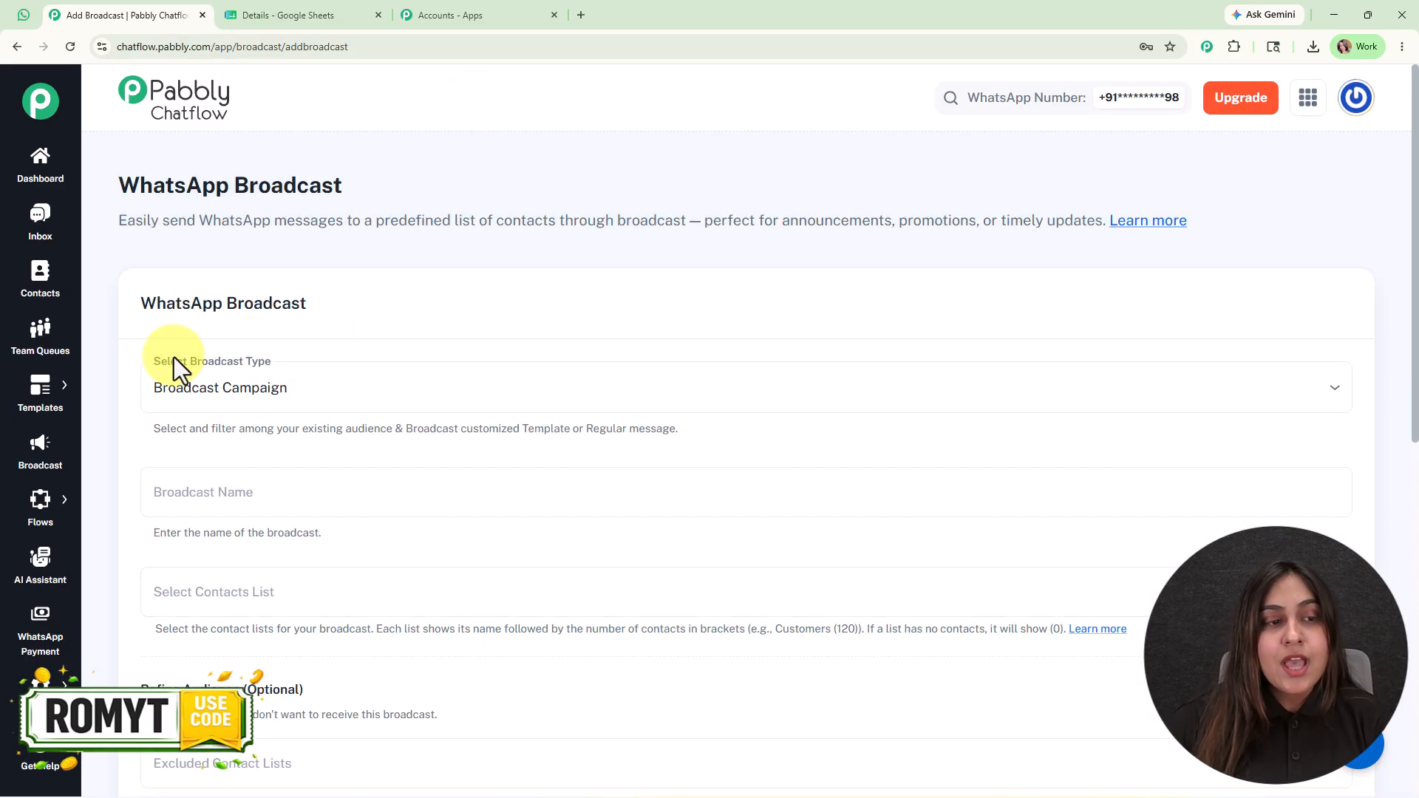
scroll(374, 266, "down", 3)
left_click(286, 181)
left_click(285, 215)
left_click(286, 274)
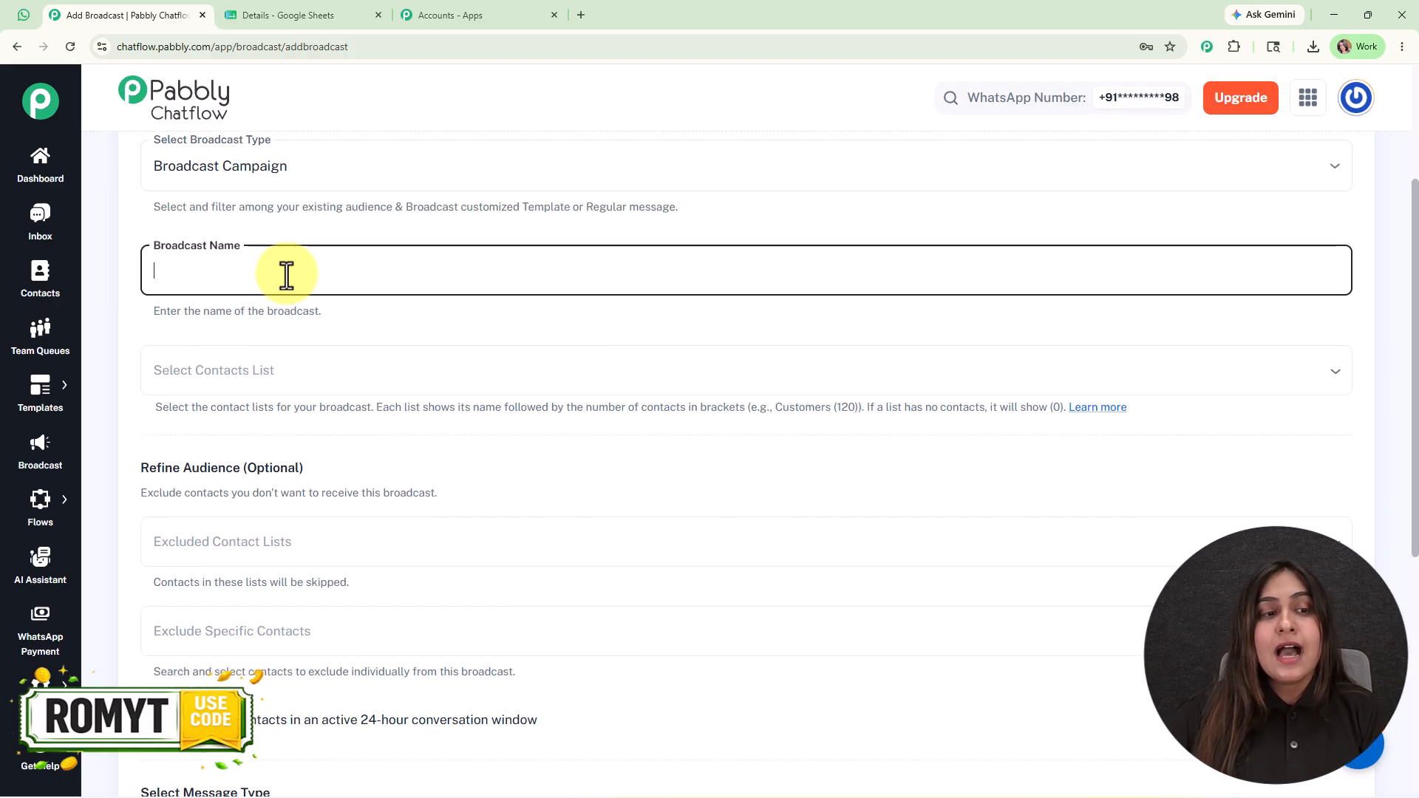
type("Season Sale")
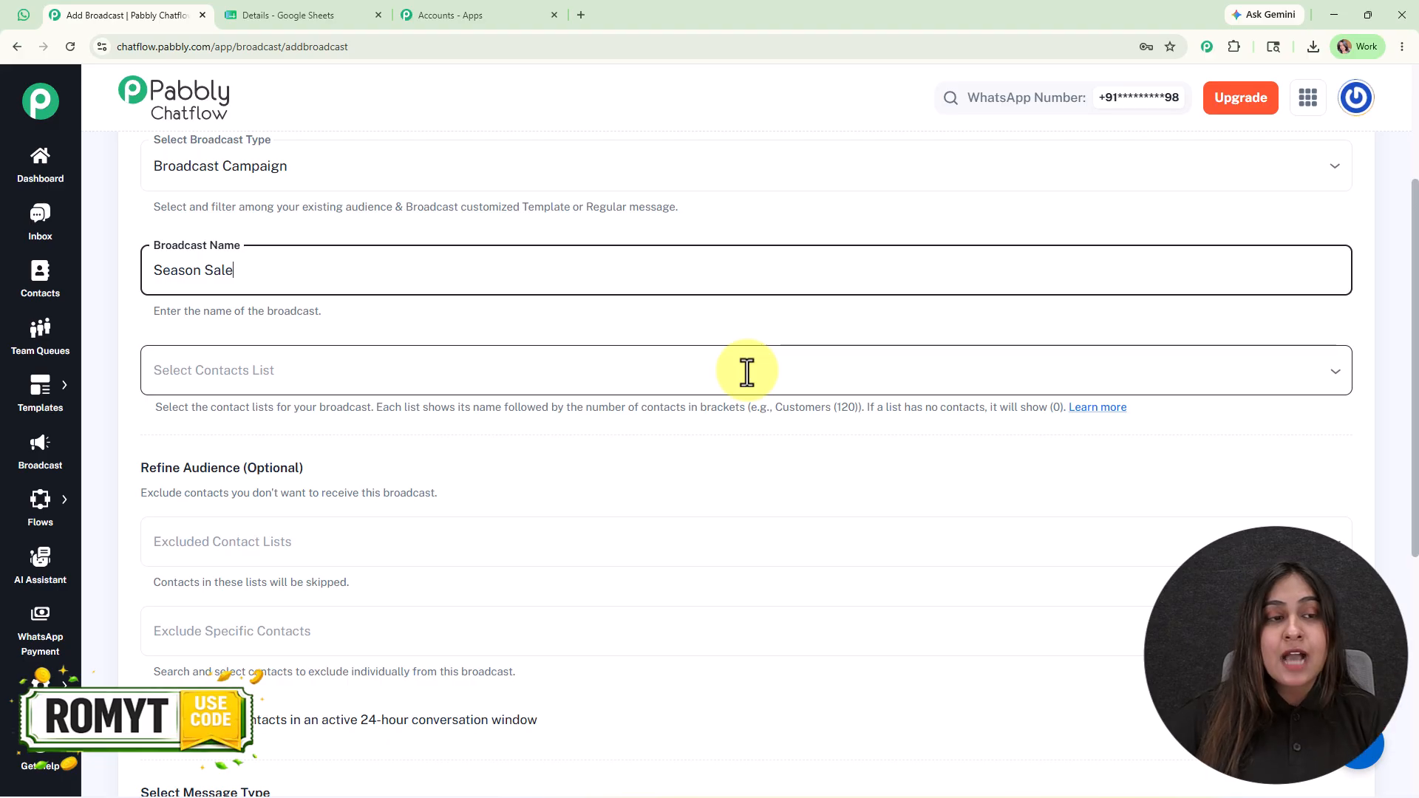
Check the customer details in the Google Sheets spreadsheet and open Chatflow's Contacts page in a separate browser tab
left_click(321, 3)
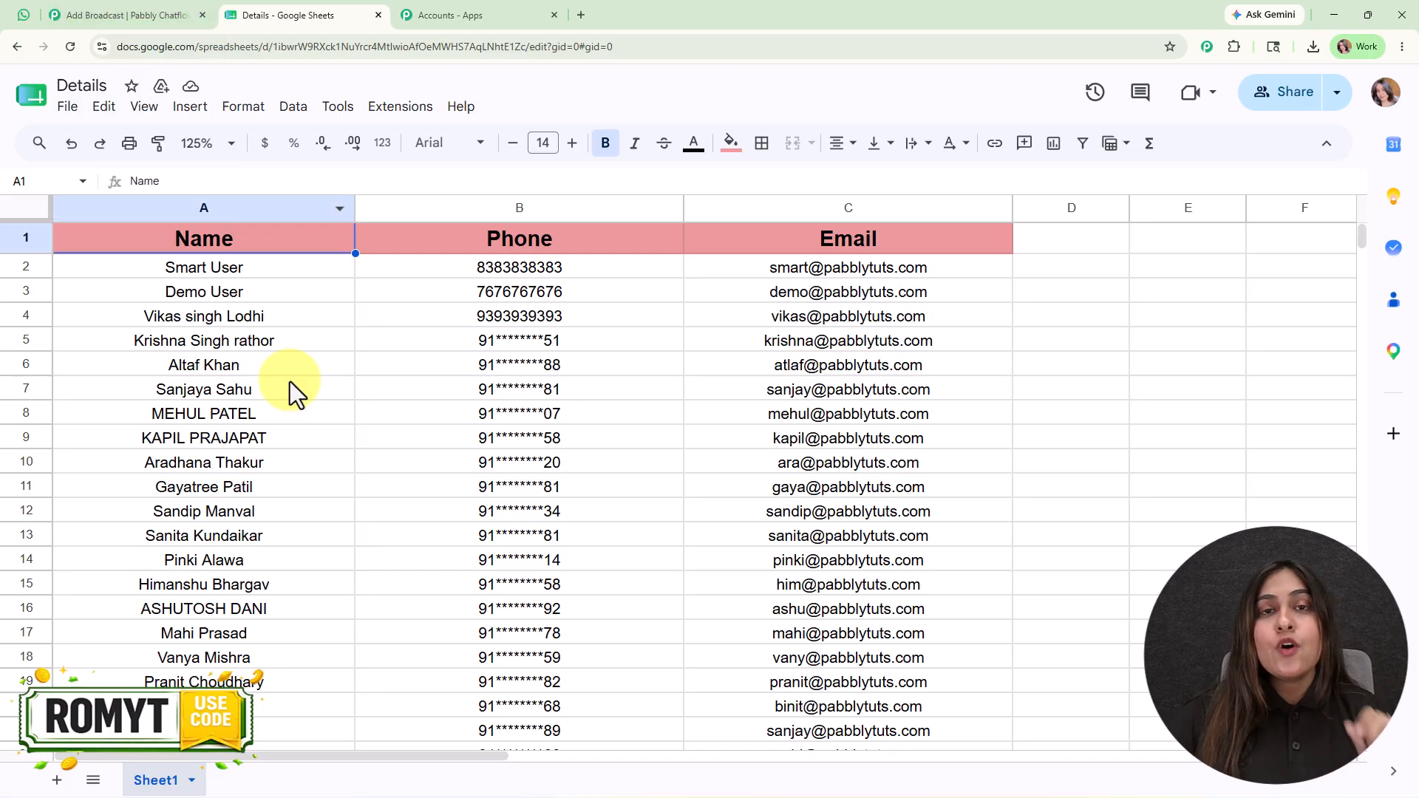
left_click(111, 13)
right_click(67, 265)
left_click(103, 280)
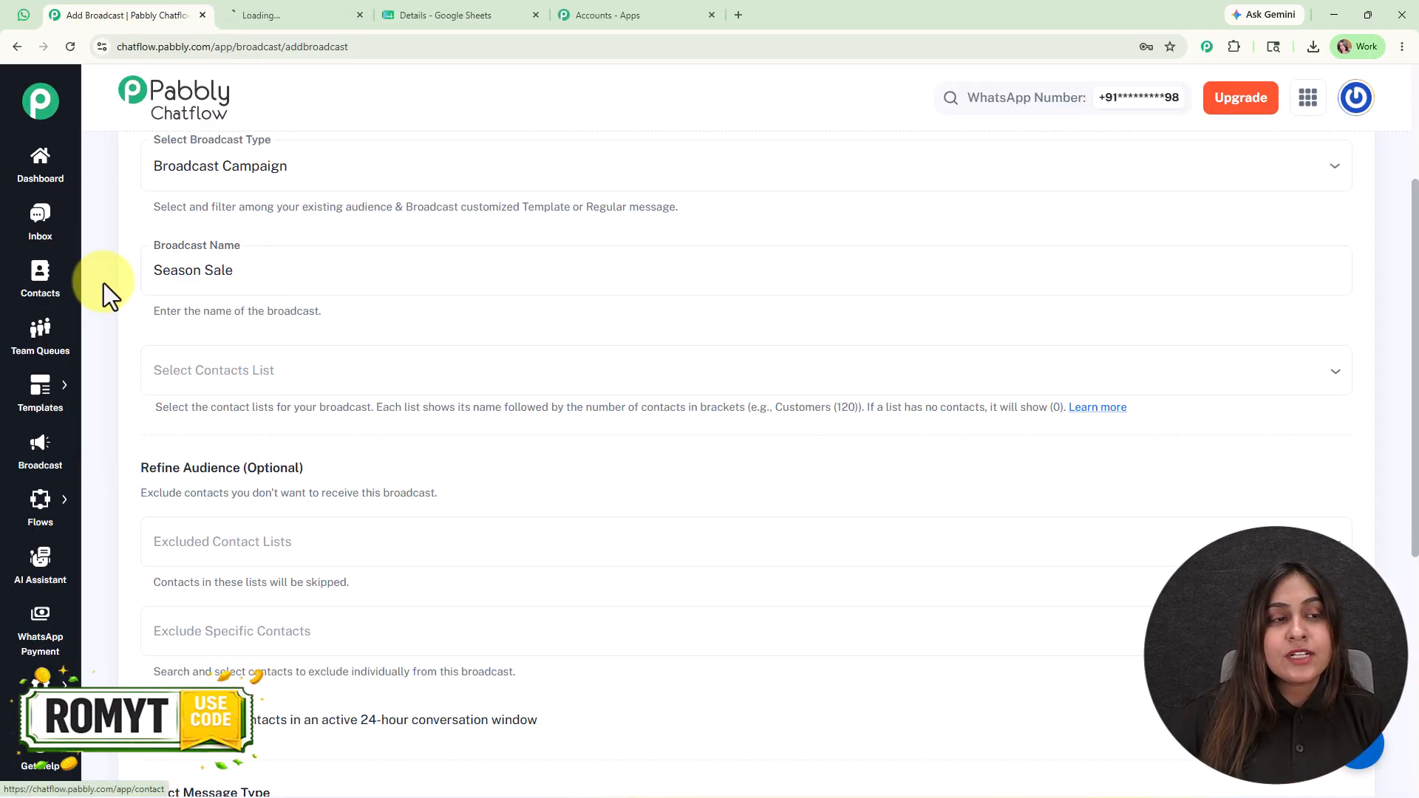
left_click(272, 13)
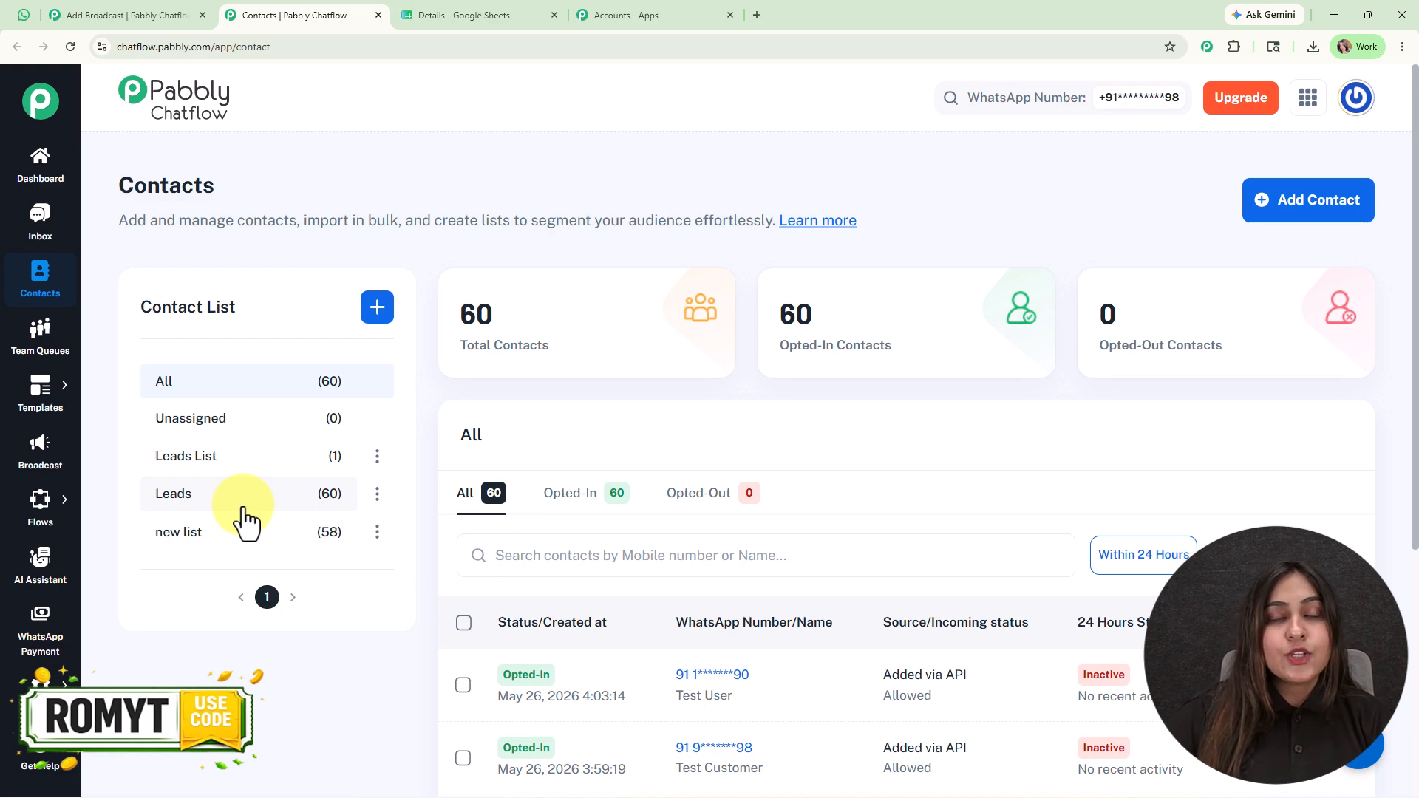
Examine the bulk contact import options, including the CSV file requirement and media library, against the spreadsheet, and close the Add Contact form
left_click(1313, 214)
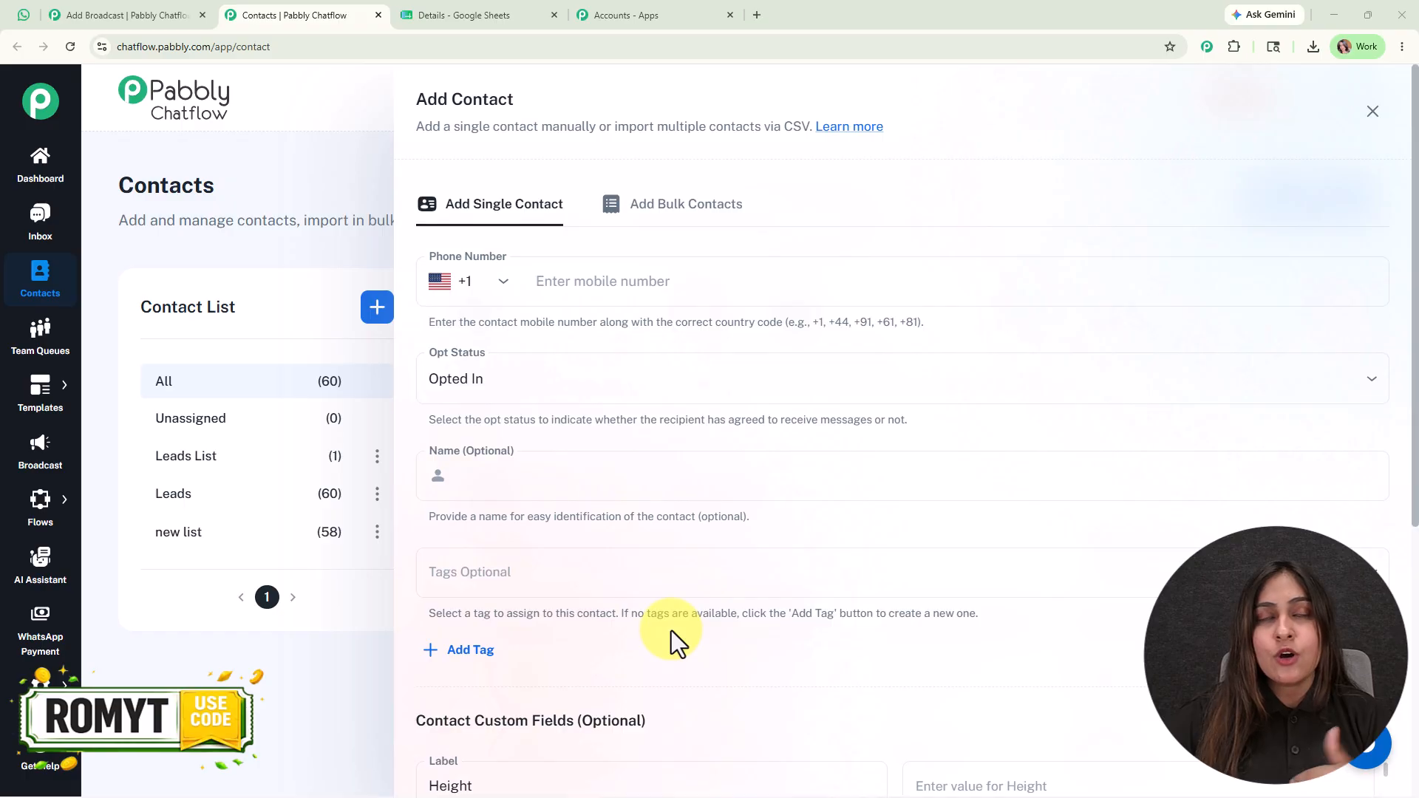
left_click(686, 221)
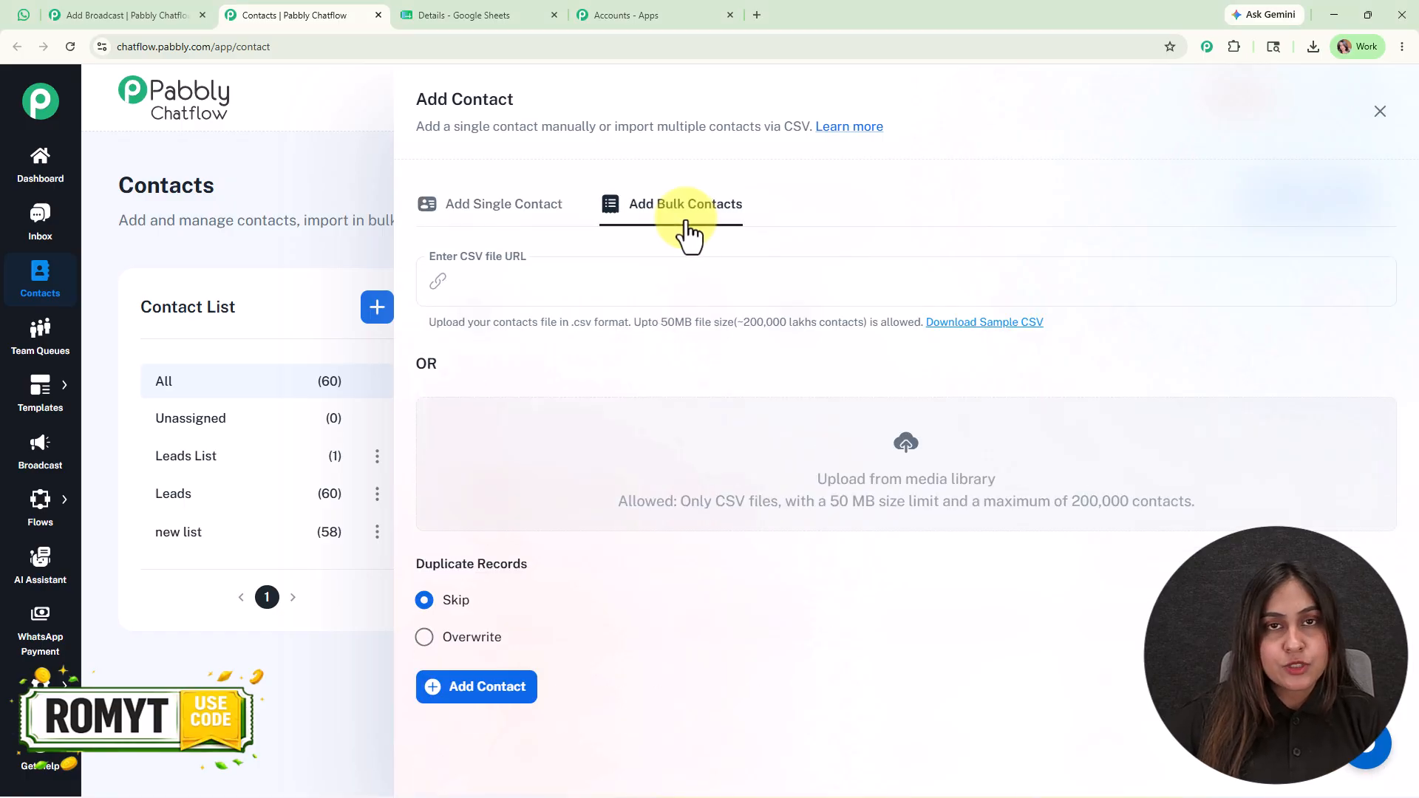
left_click_drag(679, 506, 761, 517)
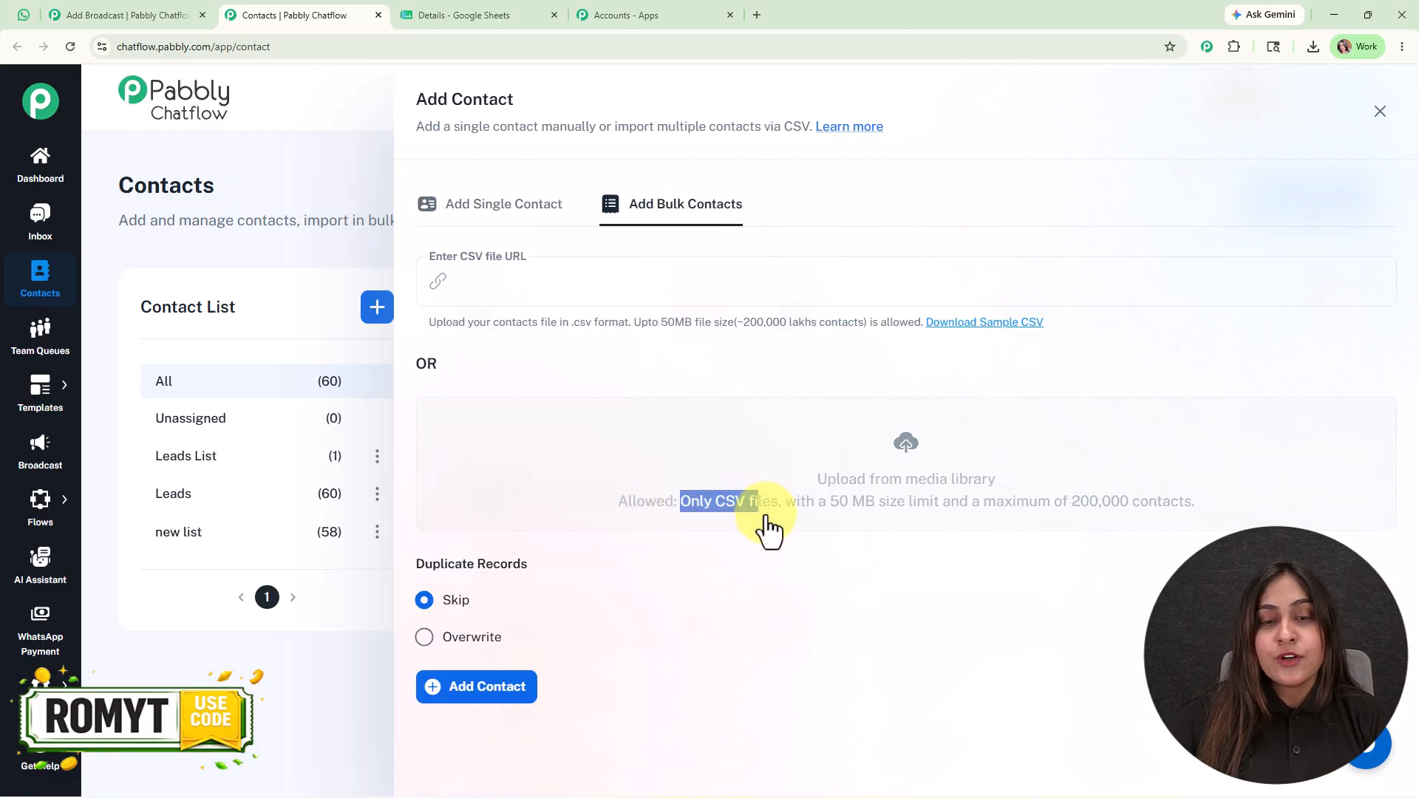
left_click(766, 518)
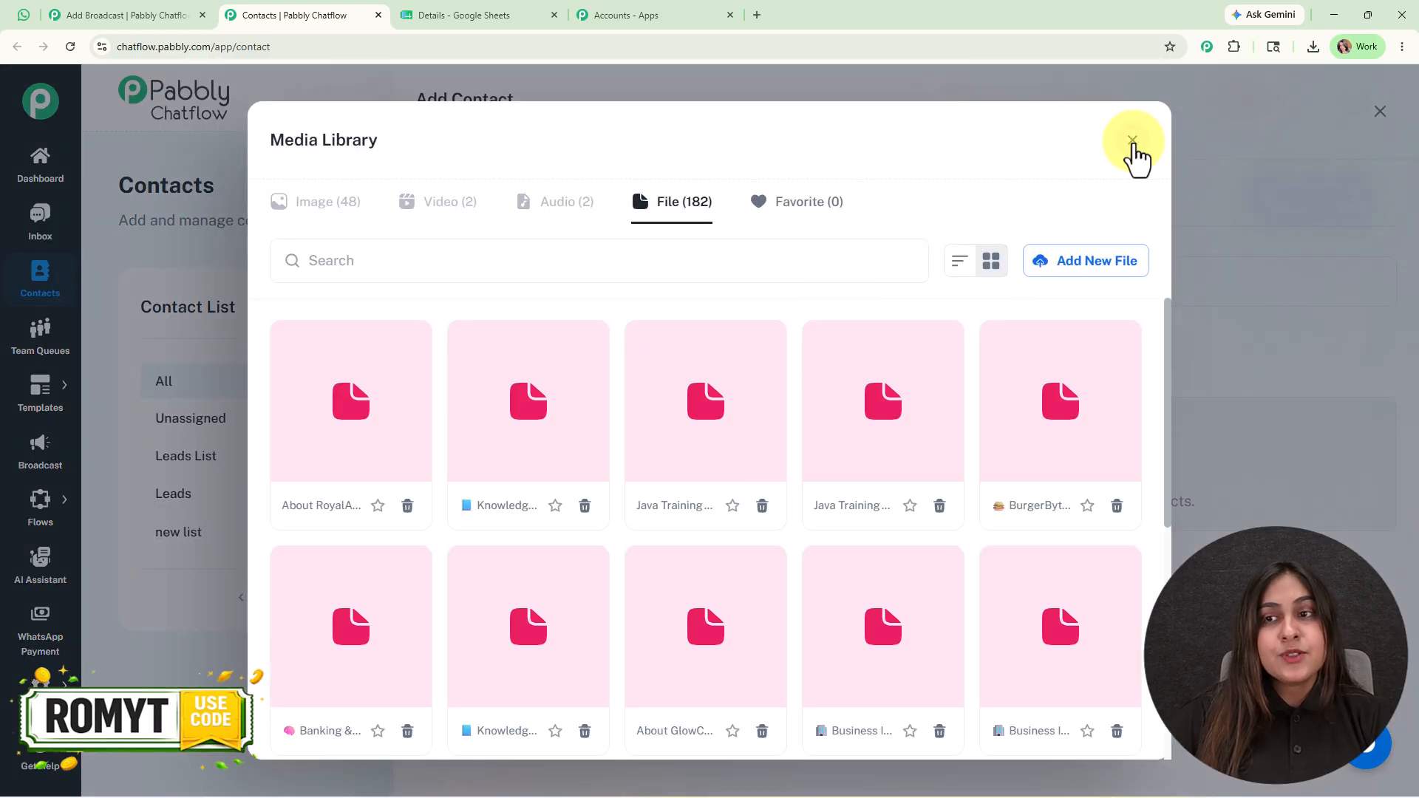
left_click(1133, 140)
left_click(511, 9)
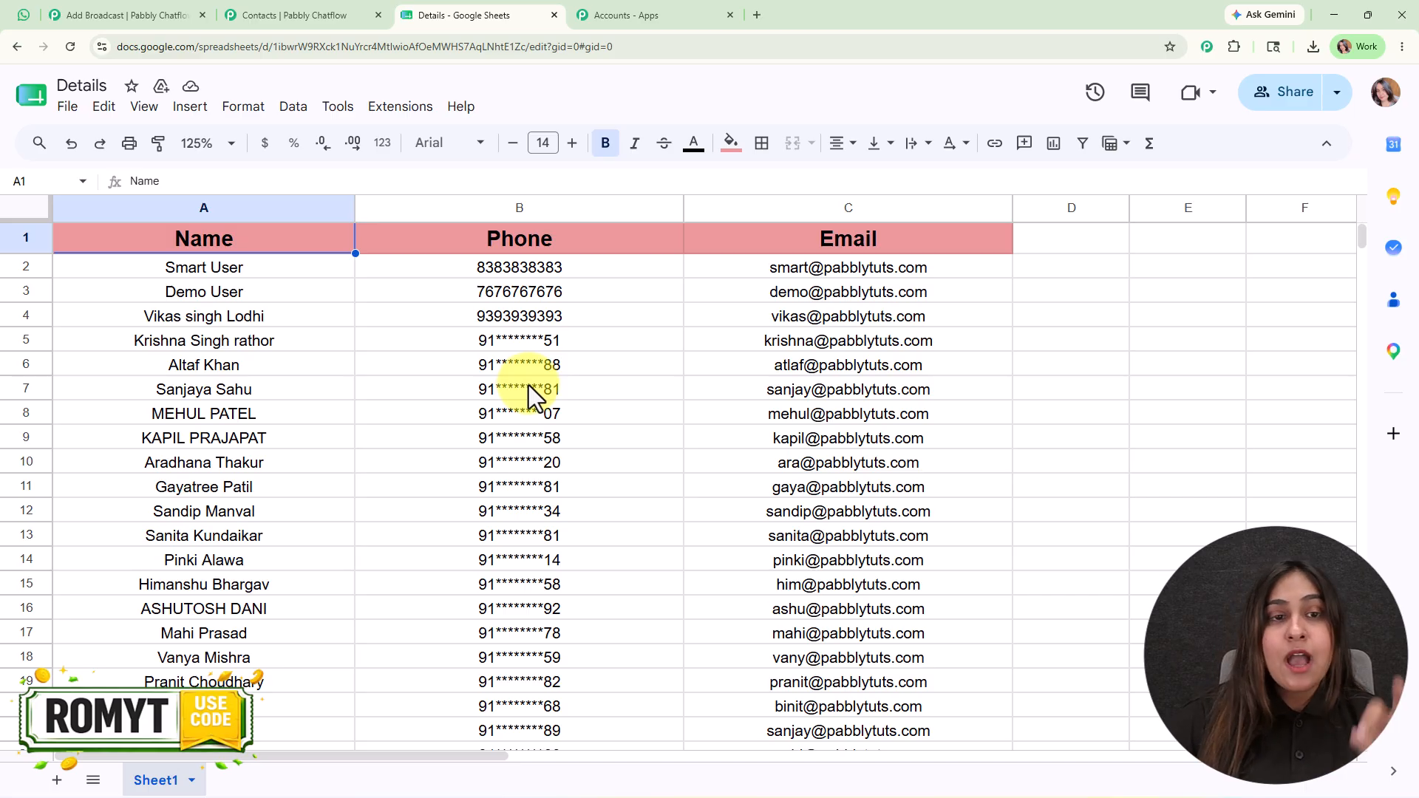
left_click(274, 13)
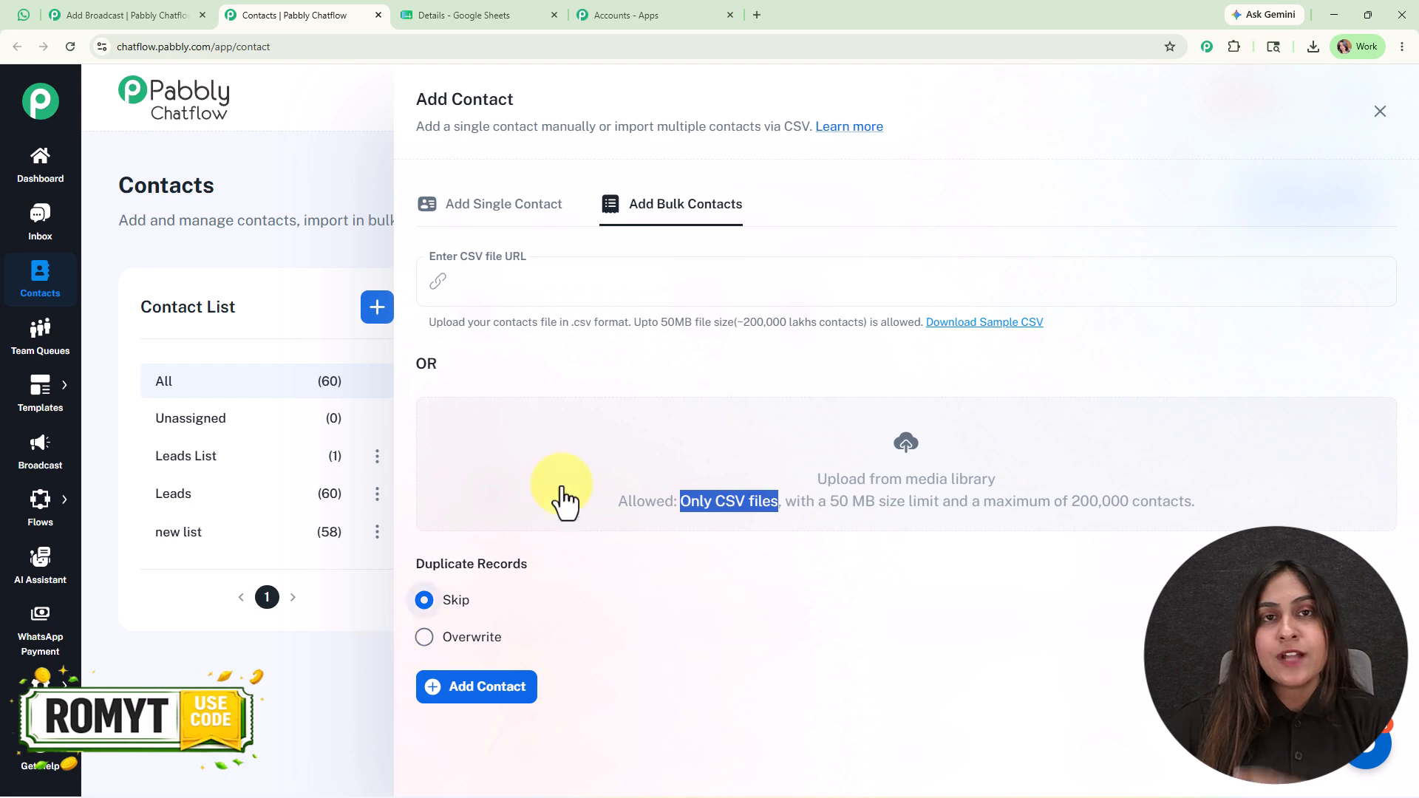
left_click(1379, 117)
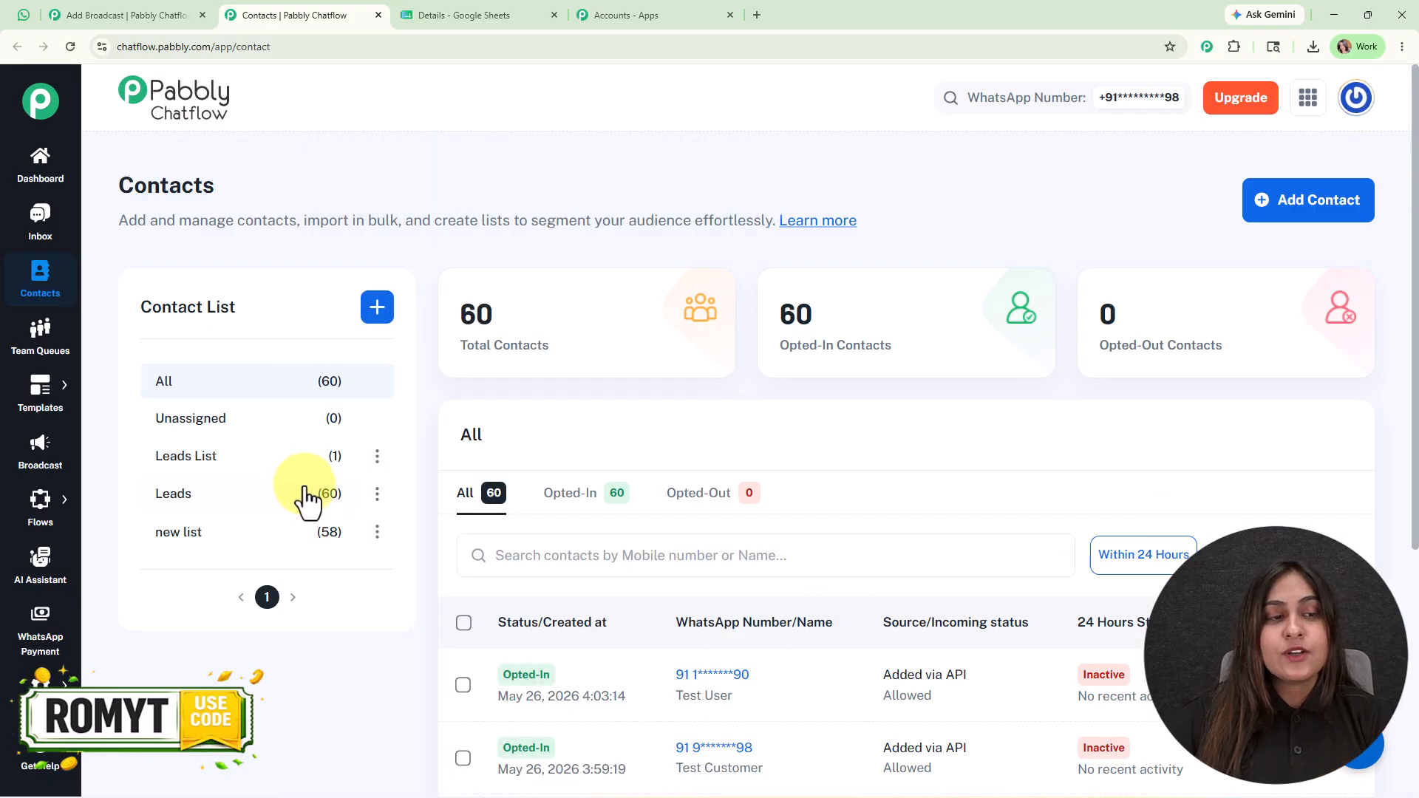
Return to the Season Sale broadcast form and select "new list" as its contacts list
left_click(174, 15)
left_click(383, 371)
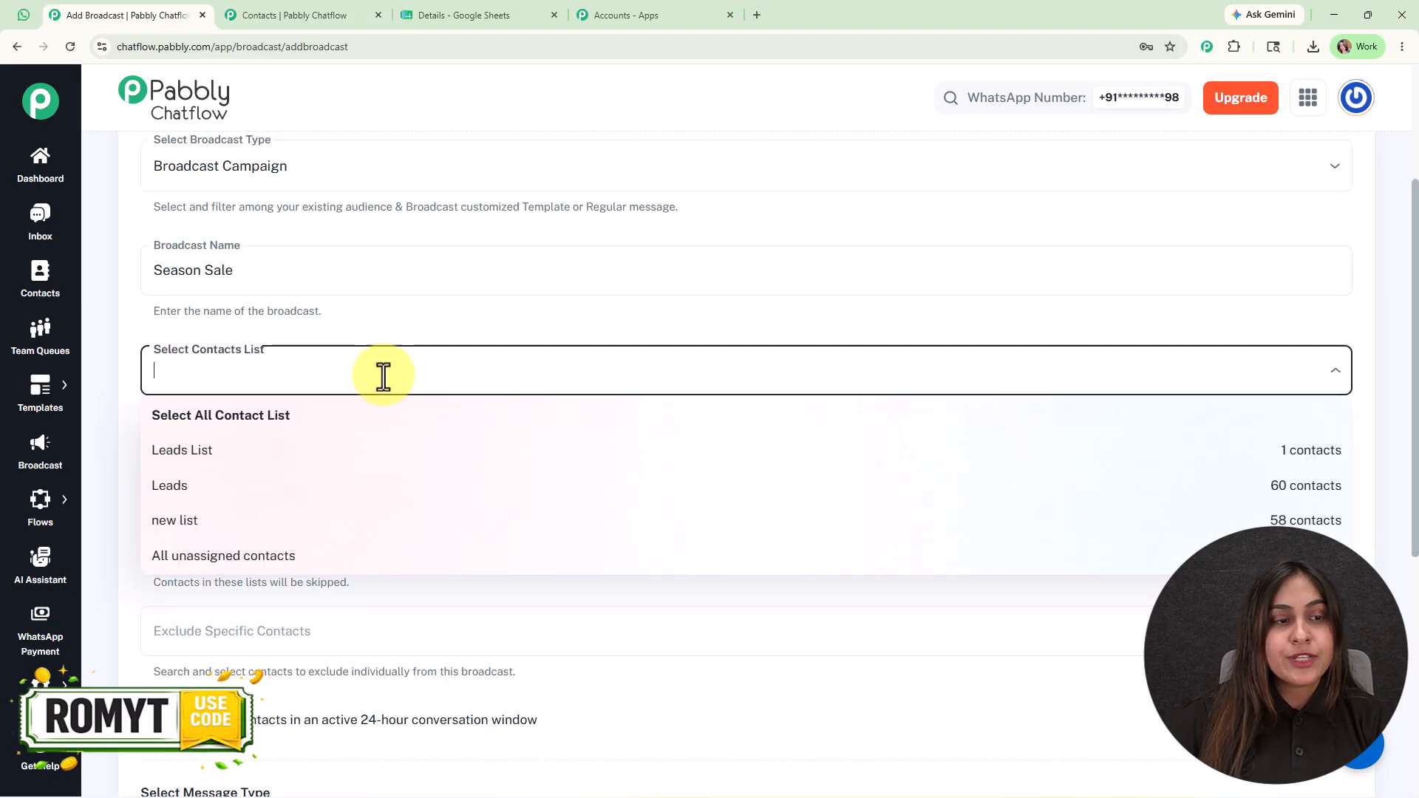
left_click(380, 516)
left_click(491, 315)
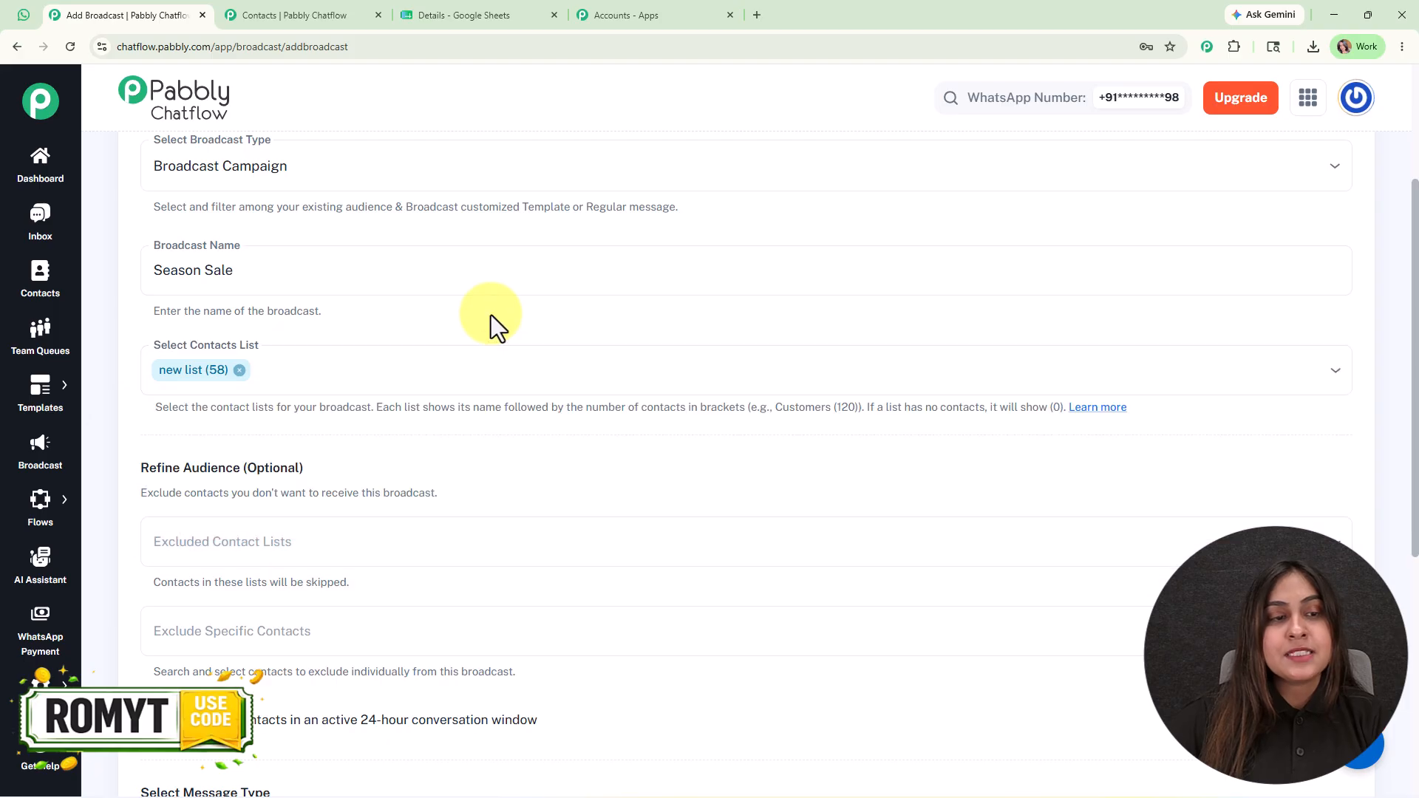
Examine the Season Sale form's audience exclusion options, message type choices, test message fields and schedule settings
scroll(575, 450, "down", 3)
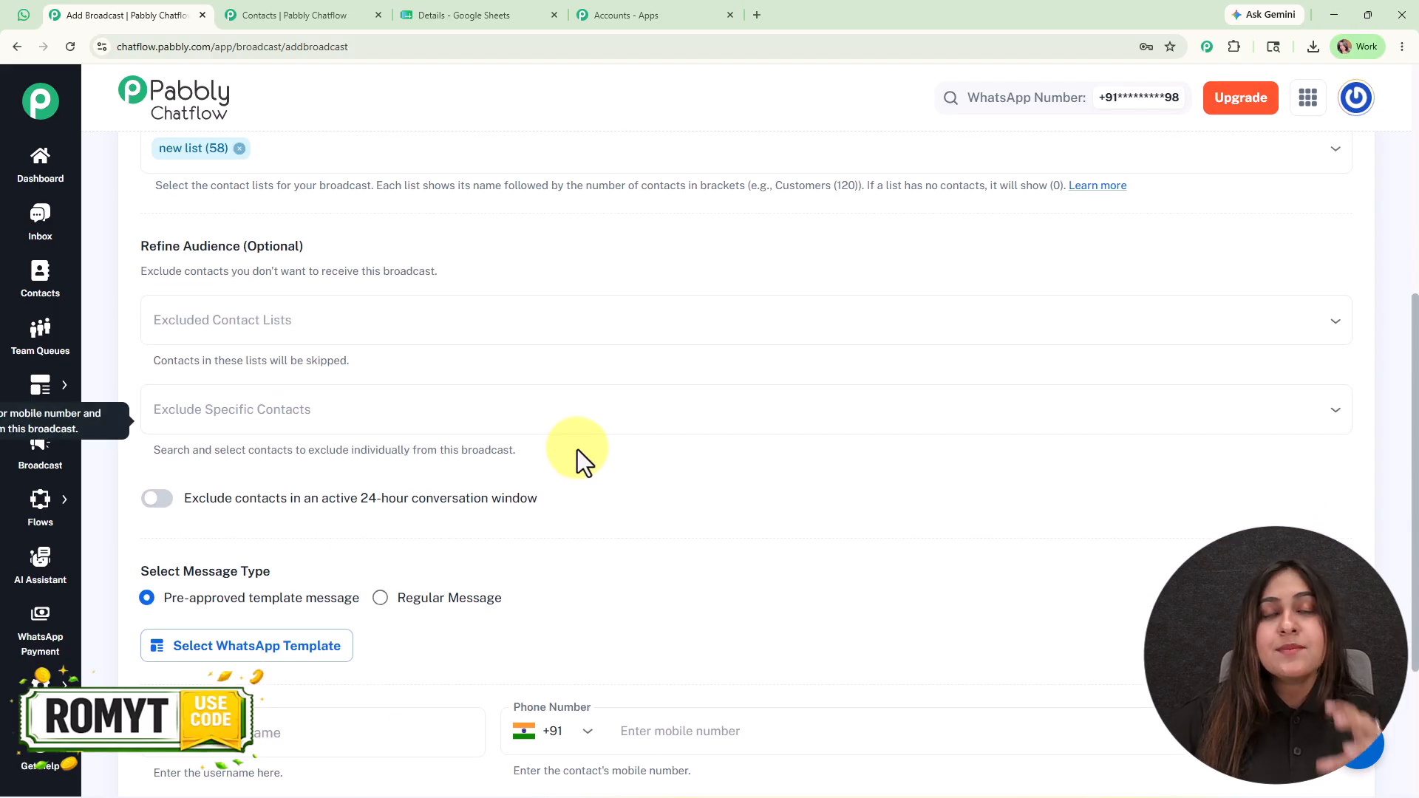
scroll(578, 449, "down", 2)
scroll(578, 449, "up", 1)
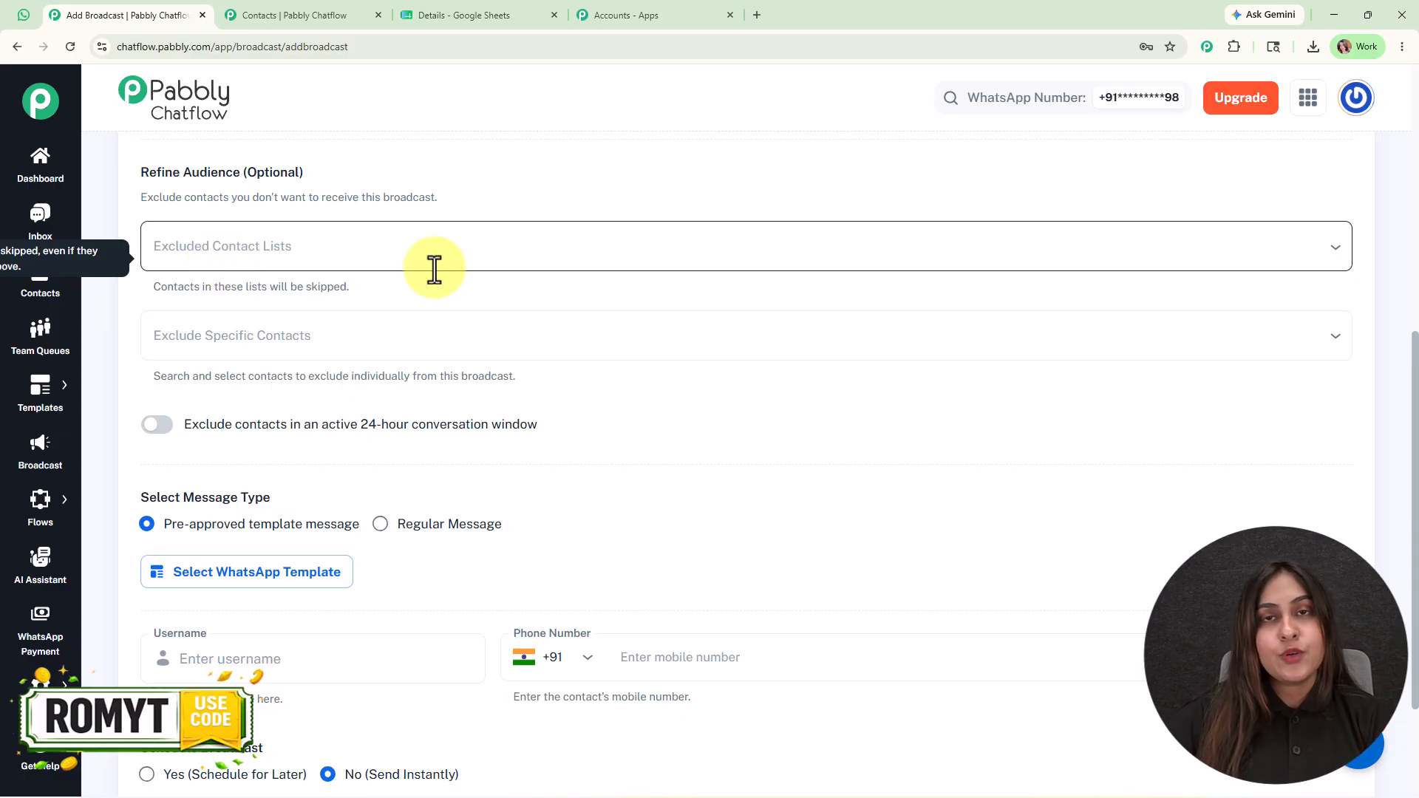
scroll(435, 270, "down", 1)
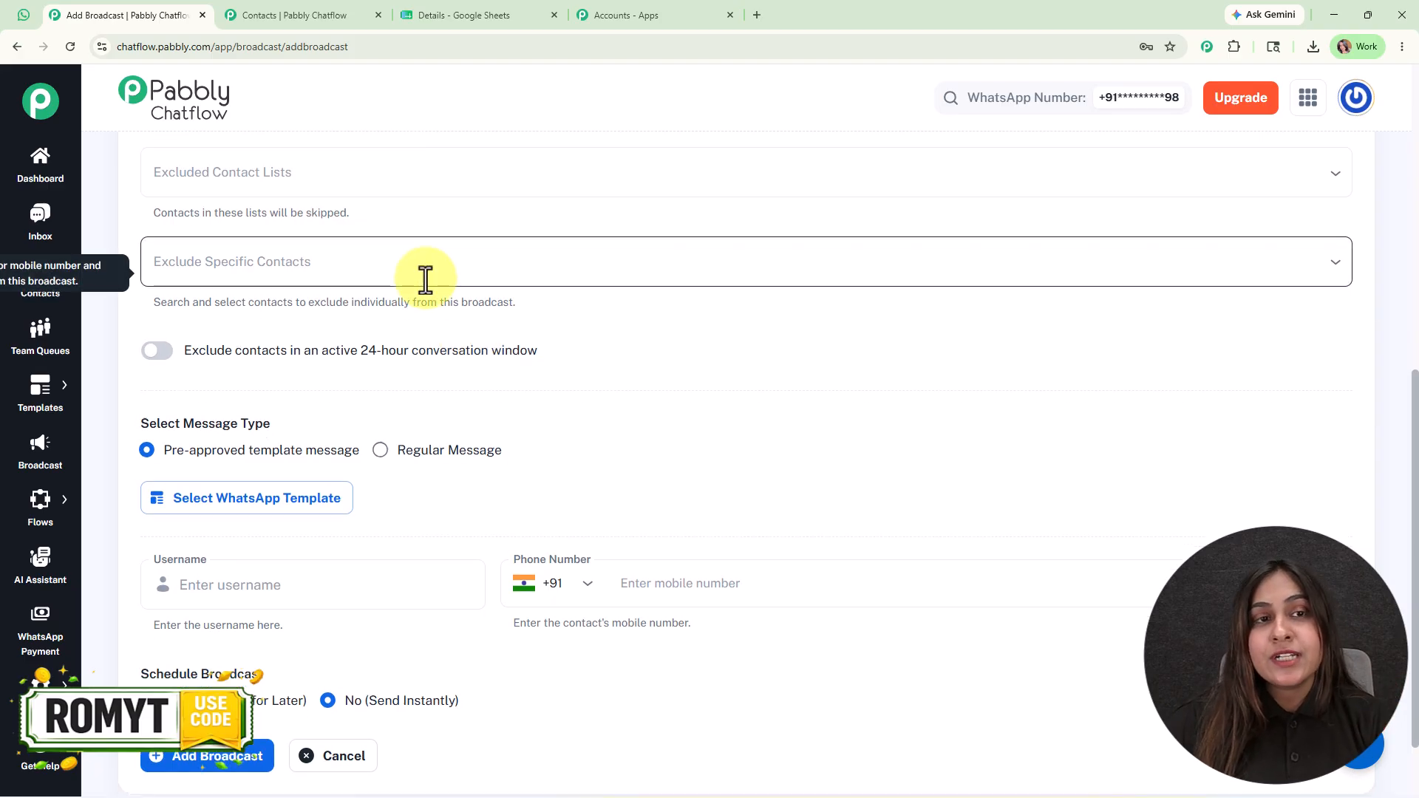
scroll(425, 278, "up", 3)
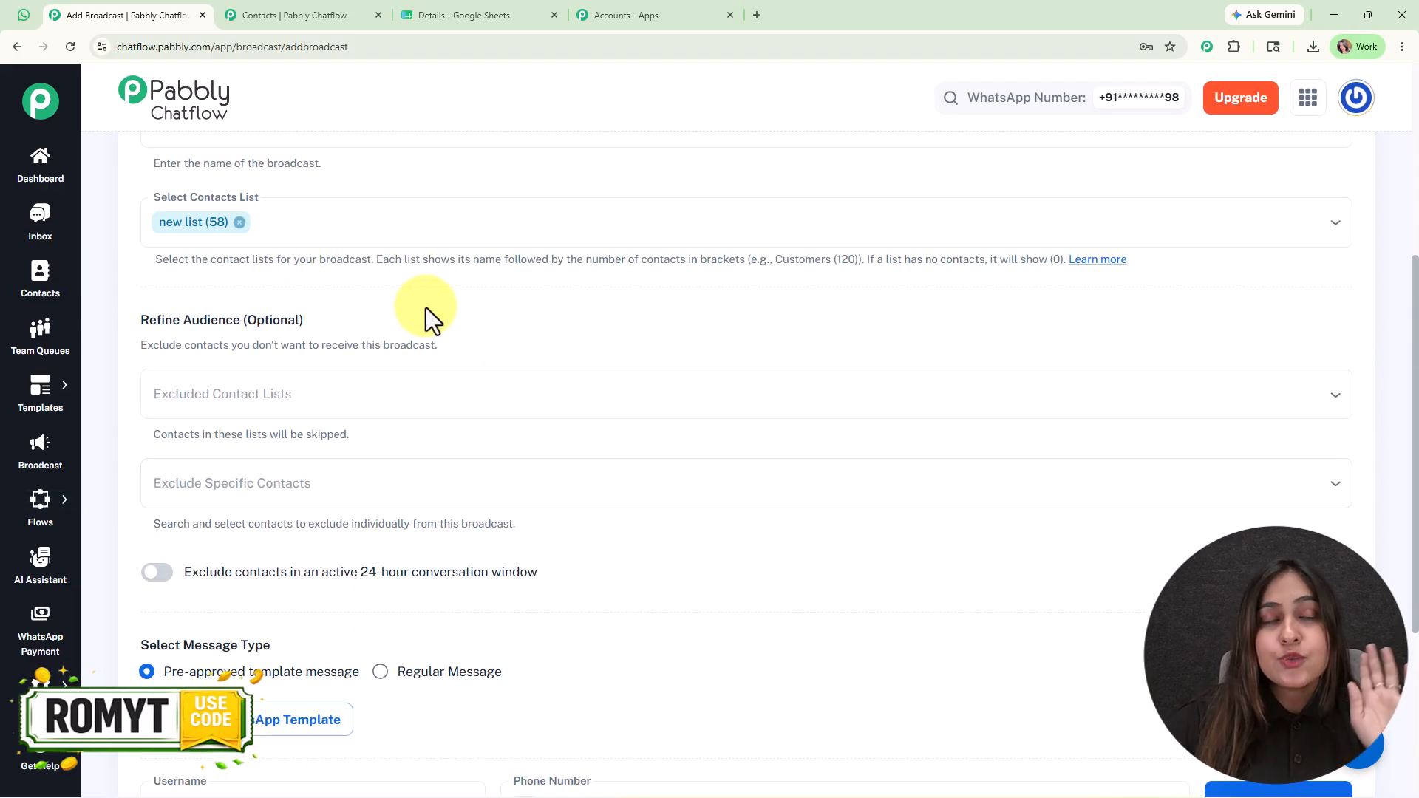
scroll(588, 415, "down", 3)
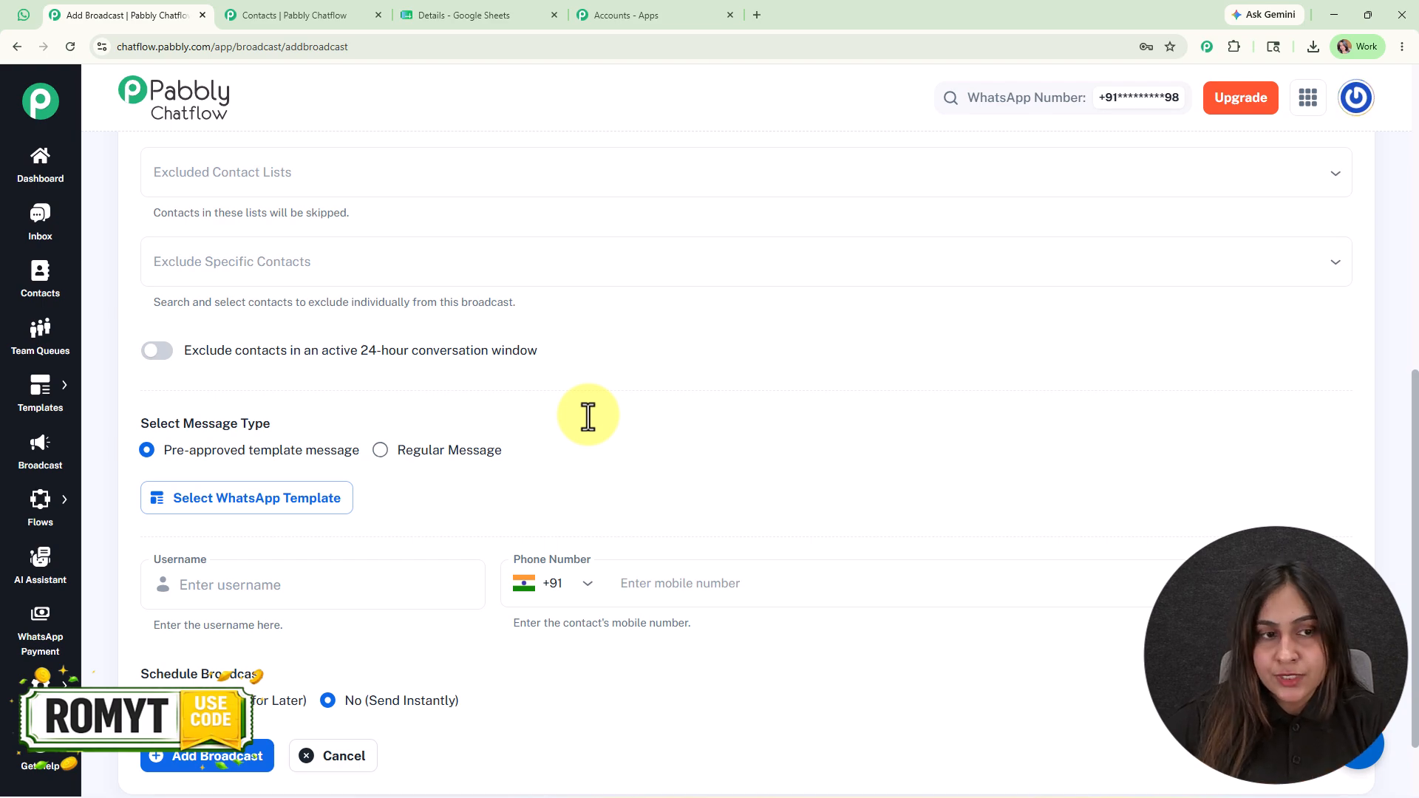
scroll(588, 415, "down", 2)
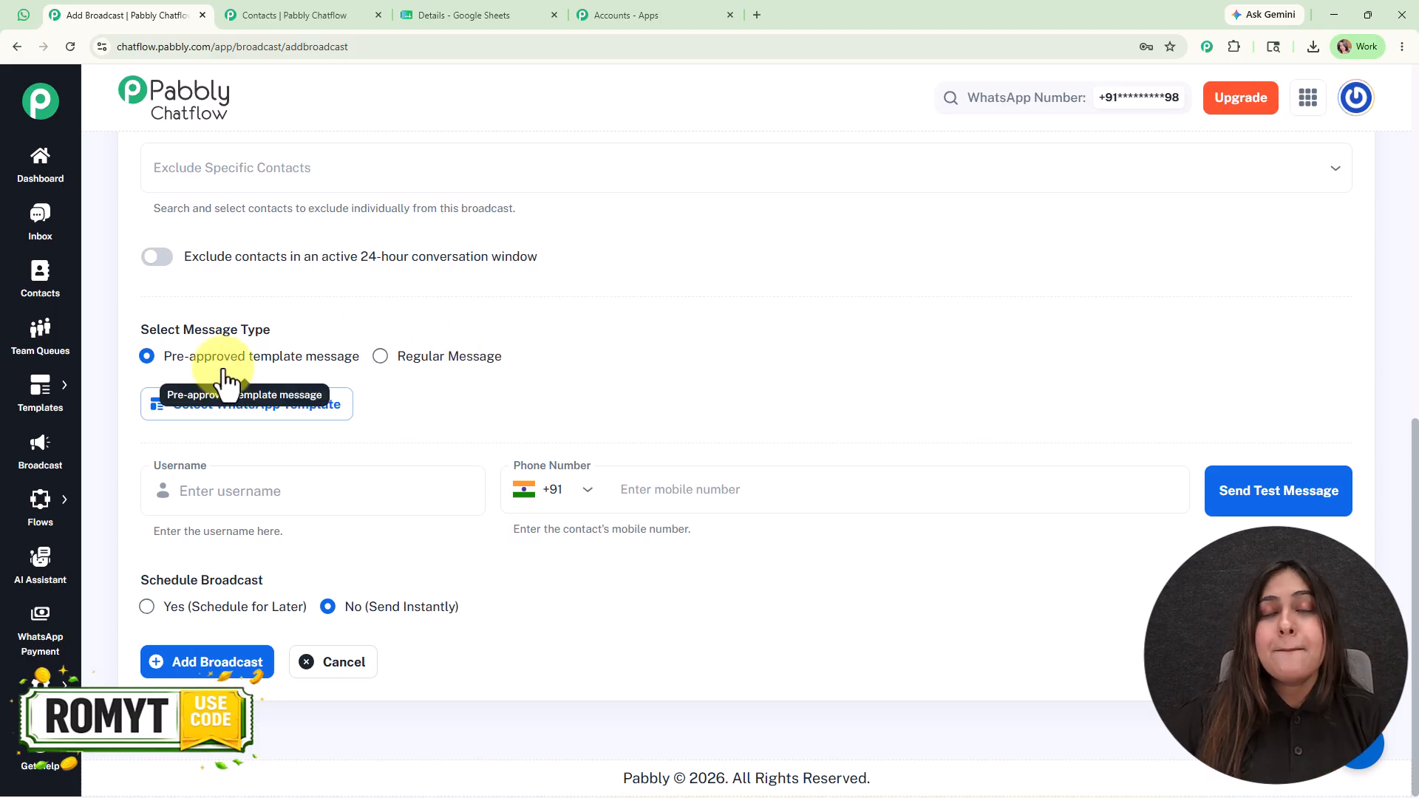
Try a Regular Message of type Text with the content "fsfdsfd", and switch back to Pre-approved template message
left_click(379, 361)
scroll(621, 318, "down", 2)
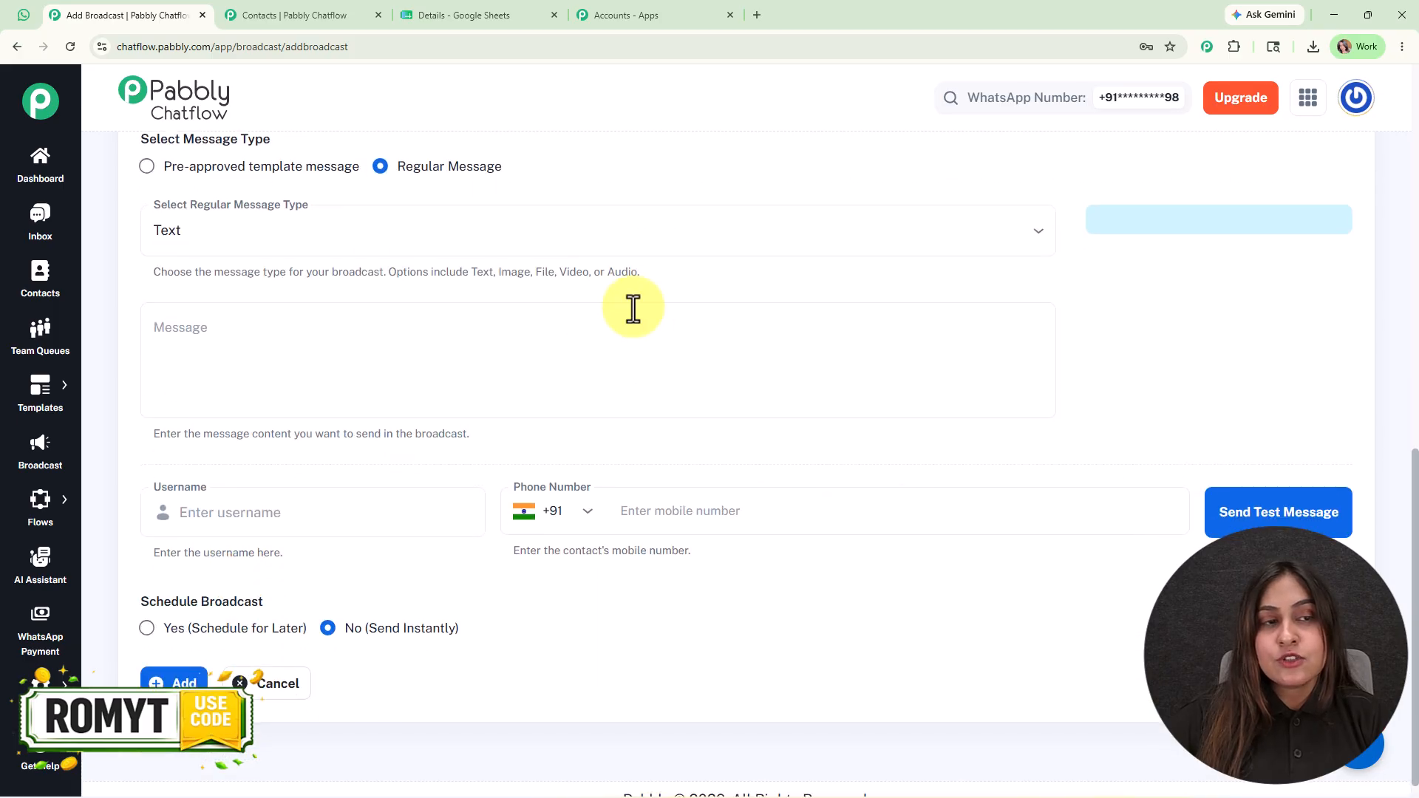
left_click(430, 235)
left_click(649, 212)
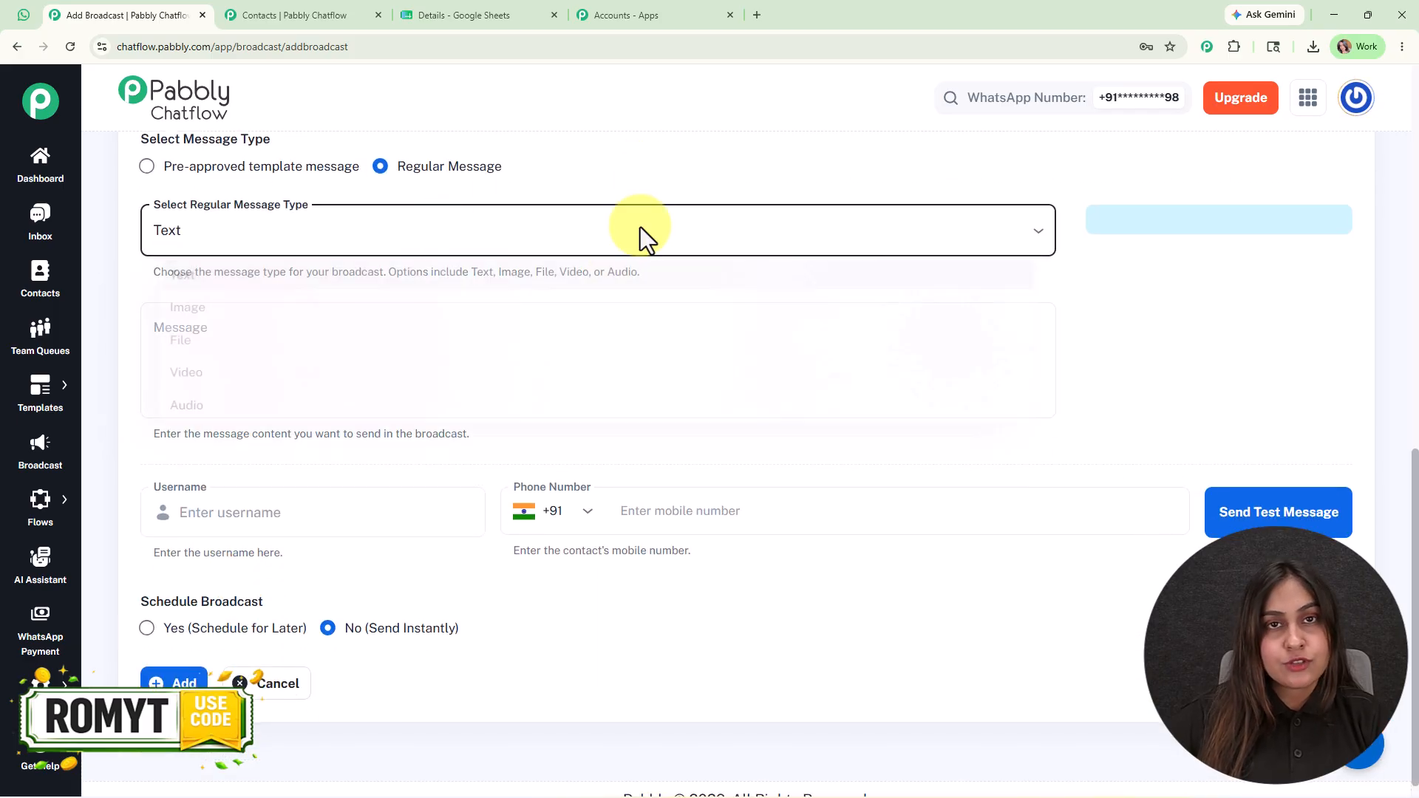
left_click(589, 343)
type("fsfdsfd")
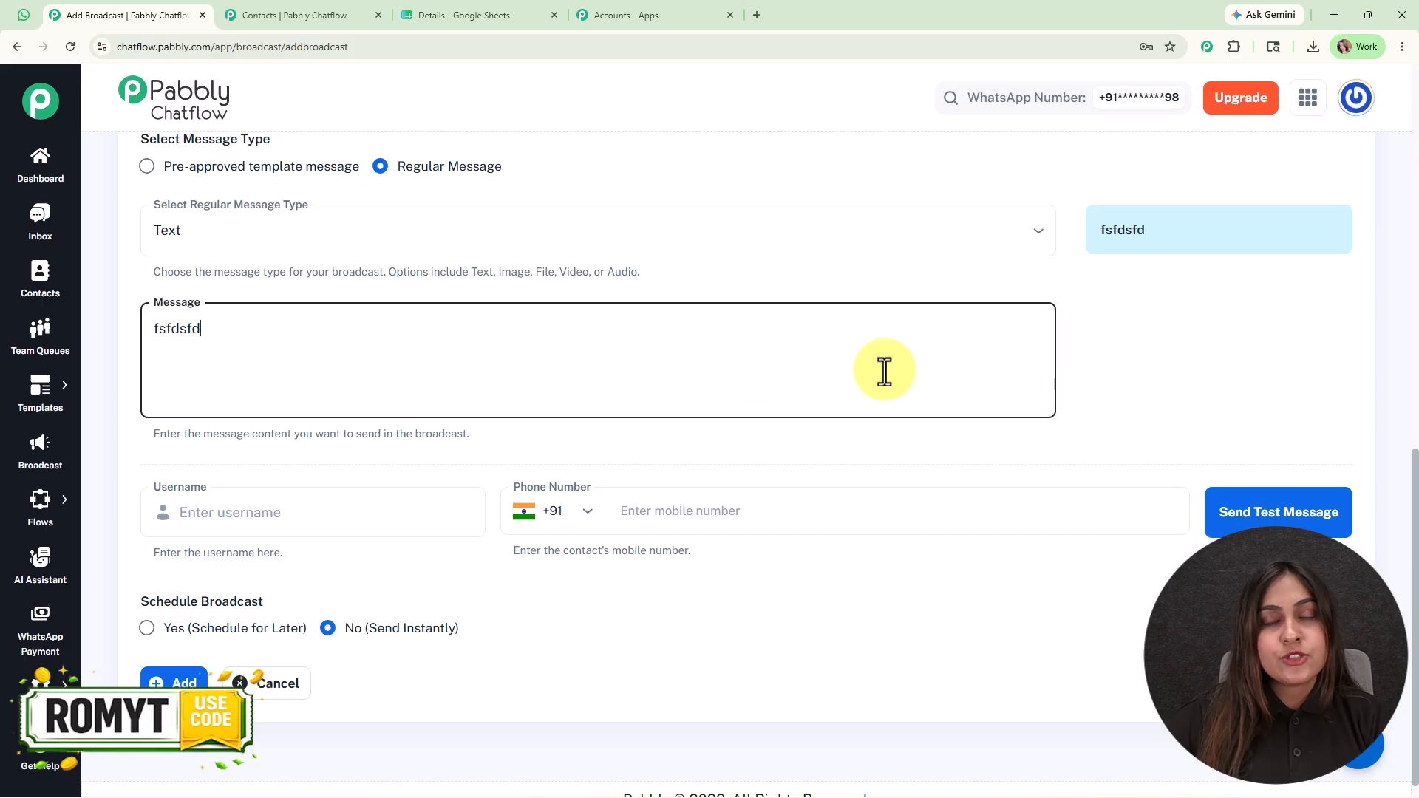
scroll(957, 361, "up", 2)
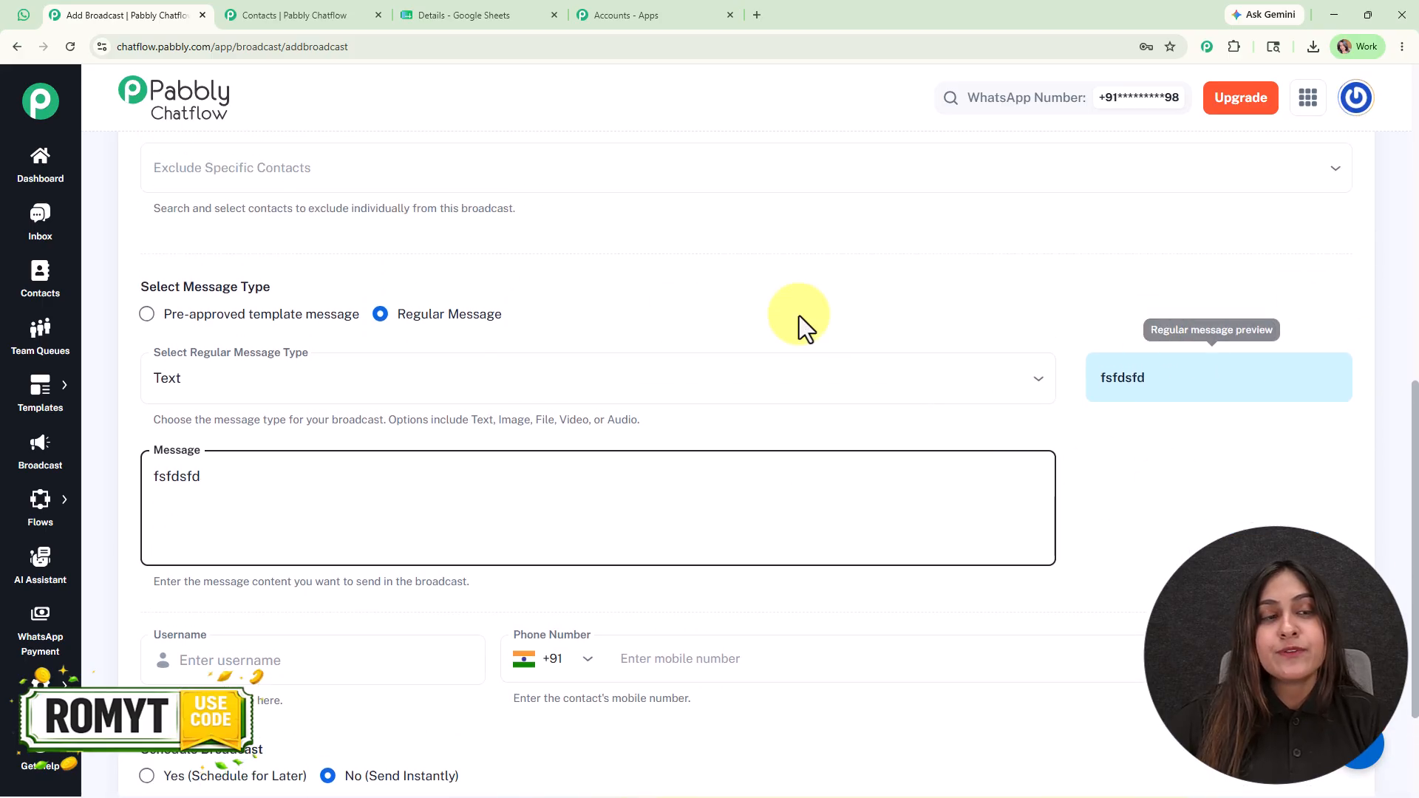
left_click(216, 325)
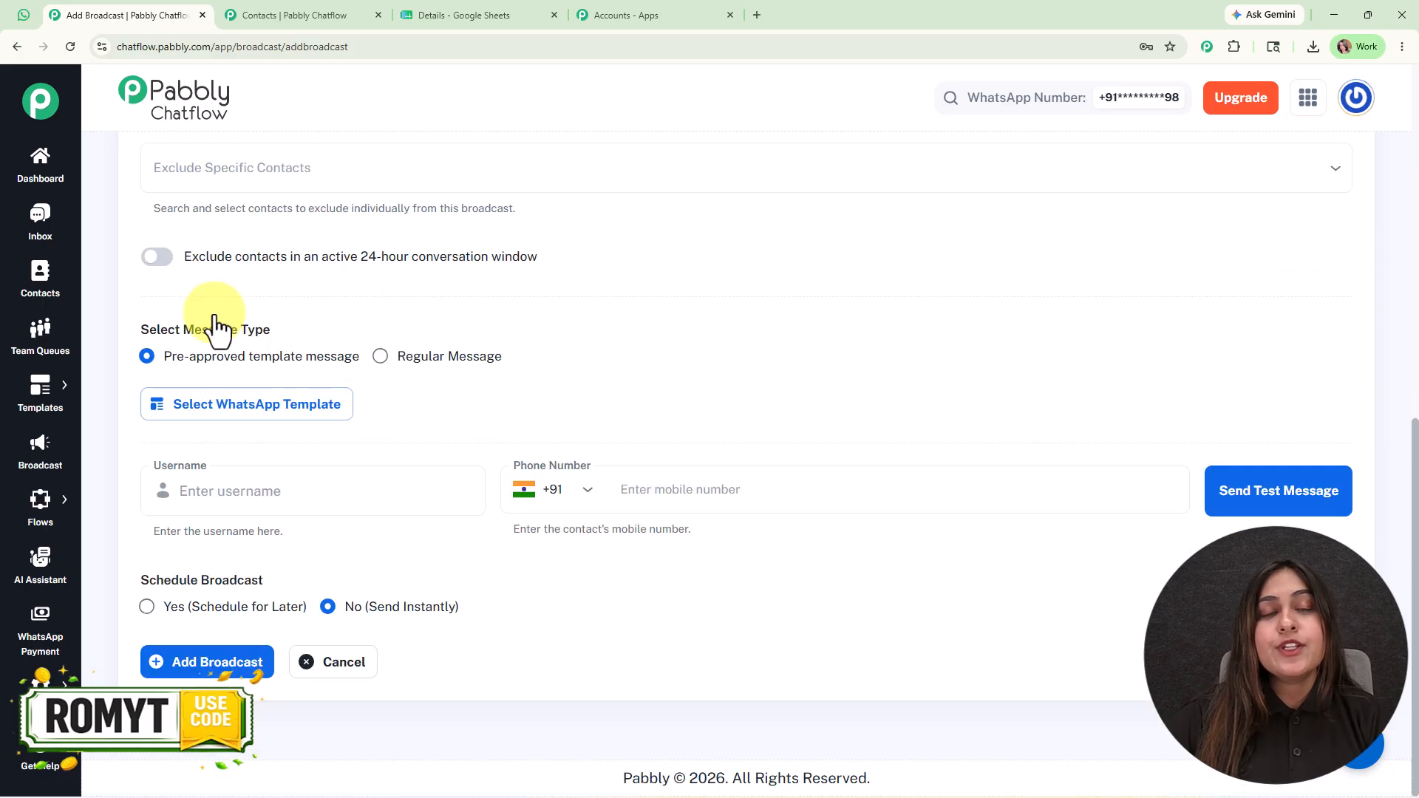
Search the approved WhatsApp templates for "sale" and select the season_finale_sale template for the broadcast
left_click(268, 411)
left_click(351, 255)
type("sale")
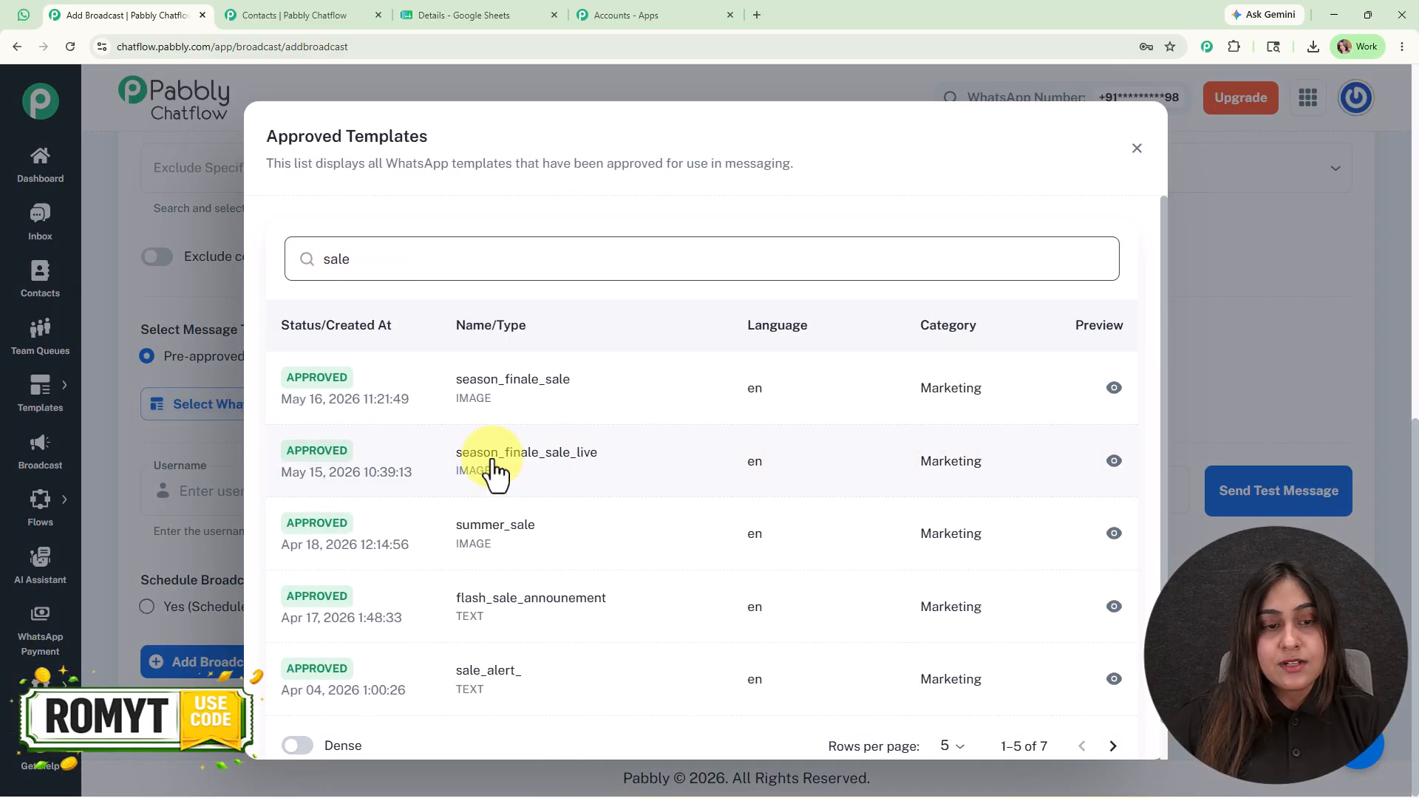
left_click(494, 473)
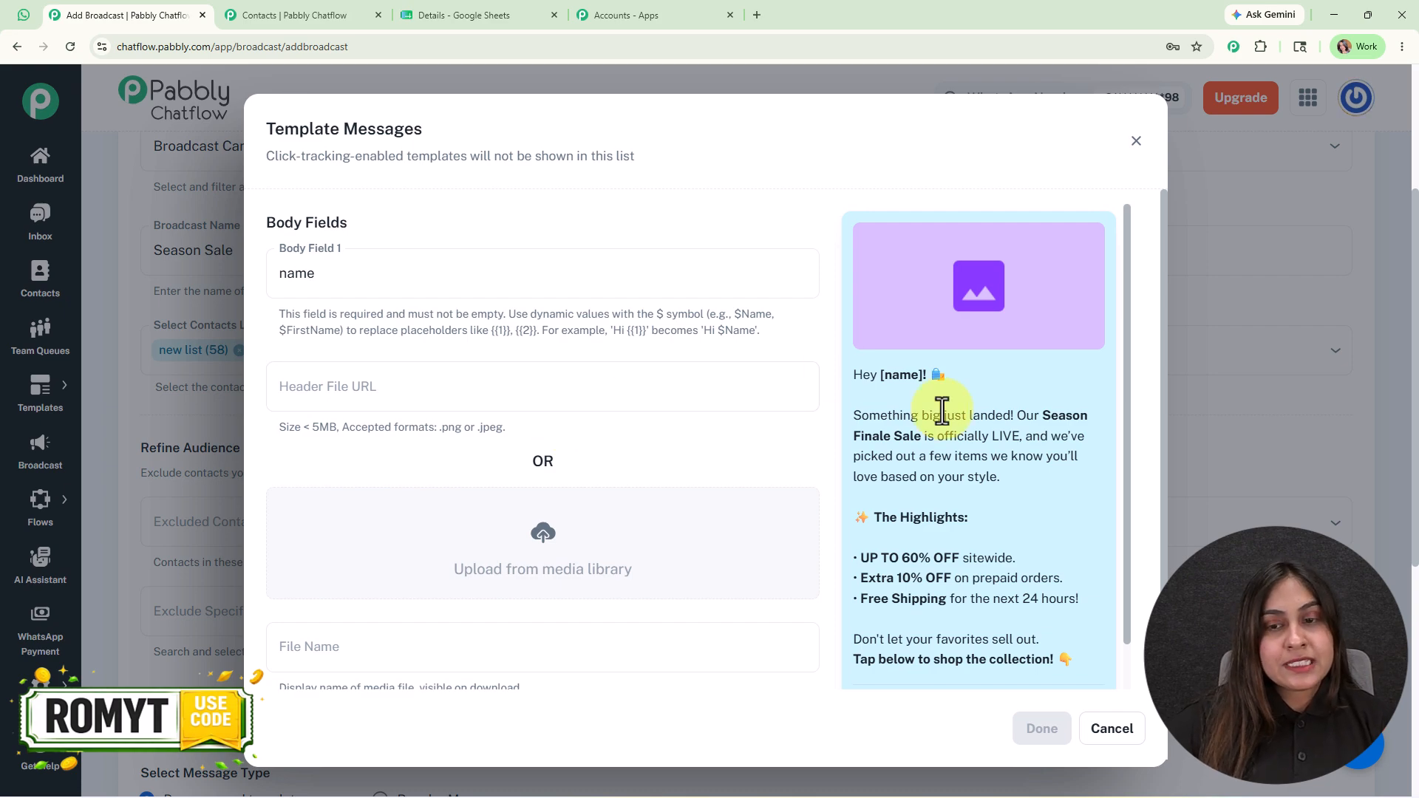
scroll(941, 406, "down", 1)
scroll(941, 408, "up", 1)
Set the template's Body Field 1 to $Name, copied from the Name field on the Contact Custom Fields settings page
left_click_drag(425, 255, 244, 278)
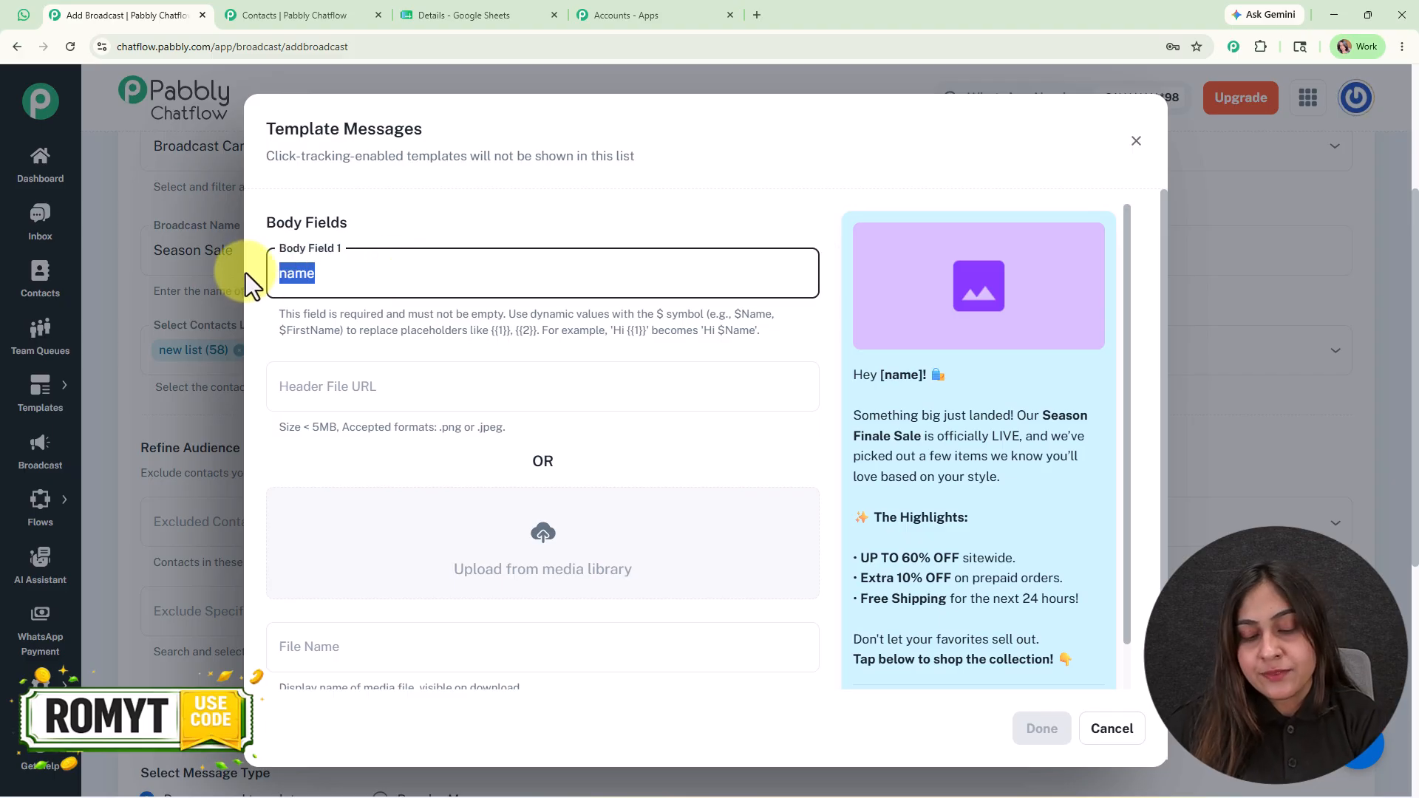
key("BackSpace")
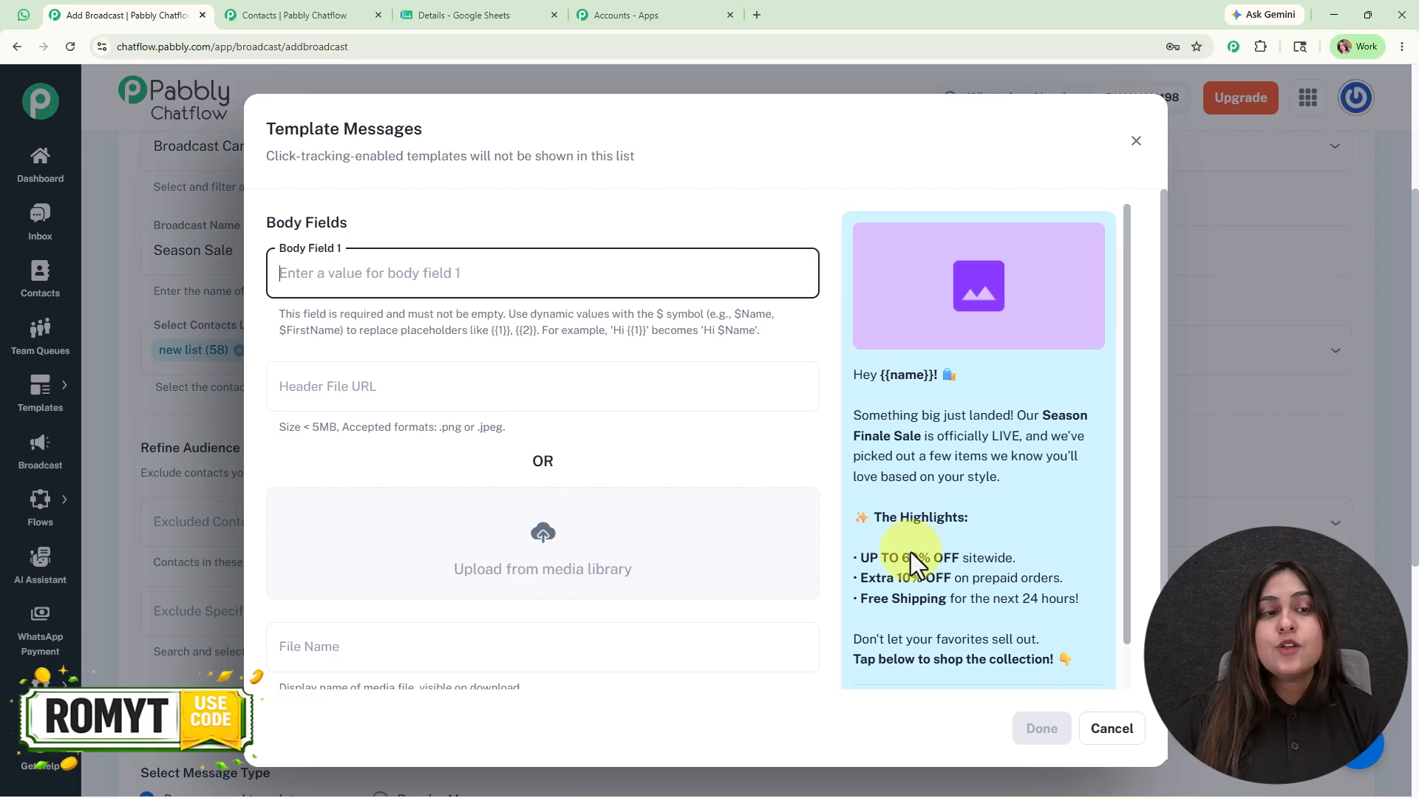
left_click(237, 13)
mouse_move(41, 691)
left_click(170, 569)
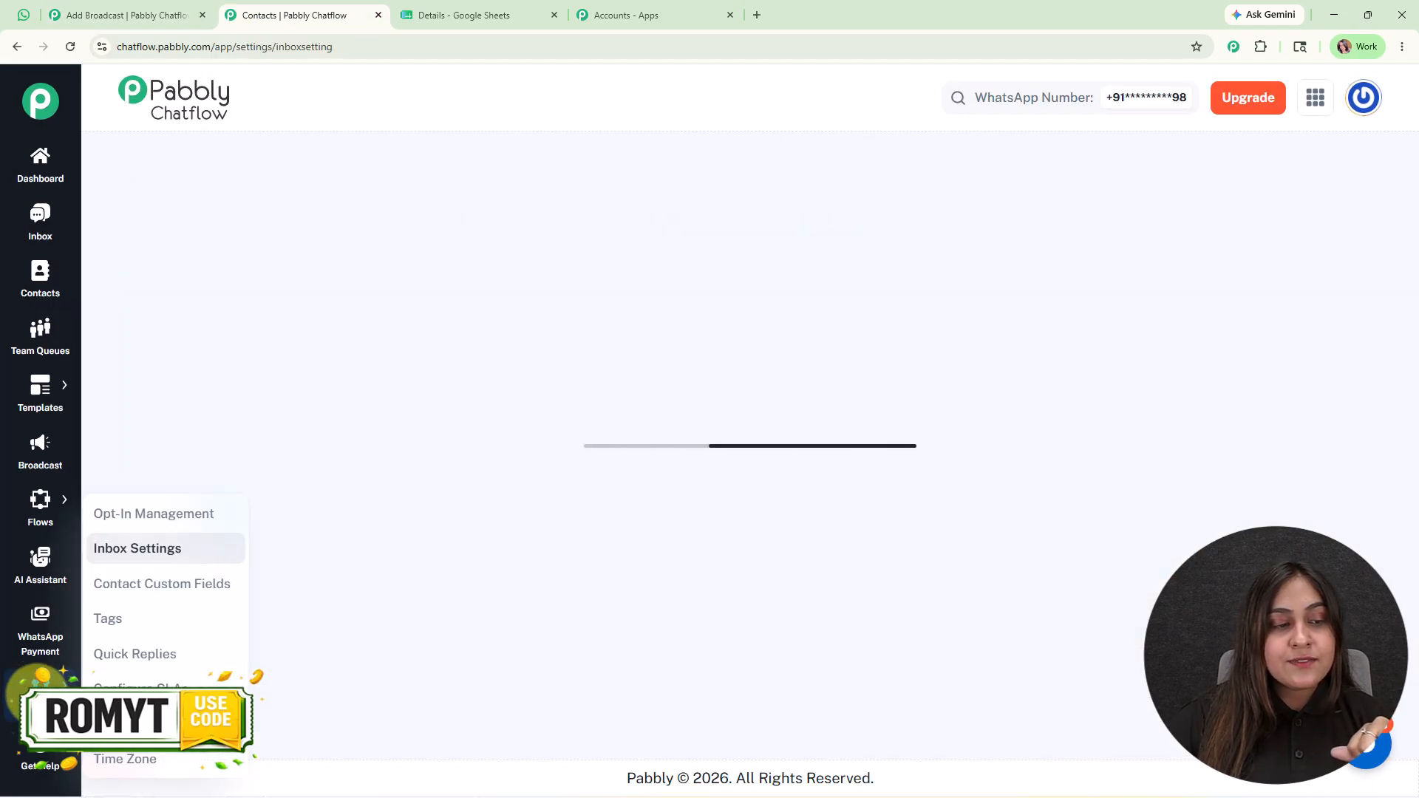
left_click(151, 586)
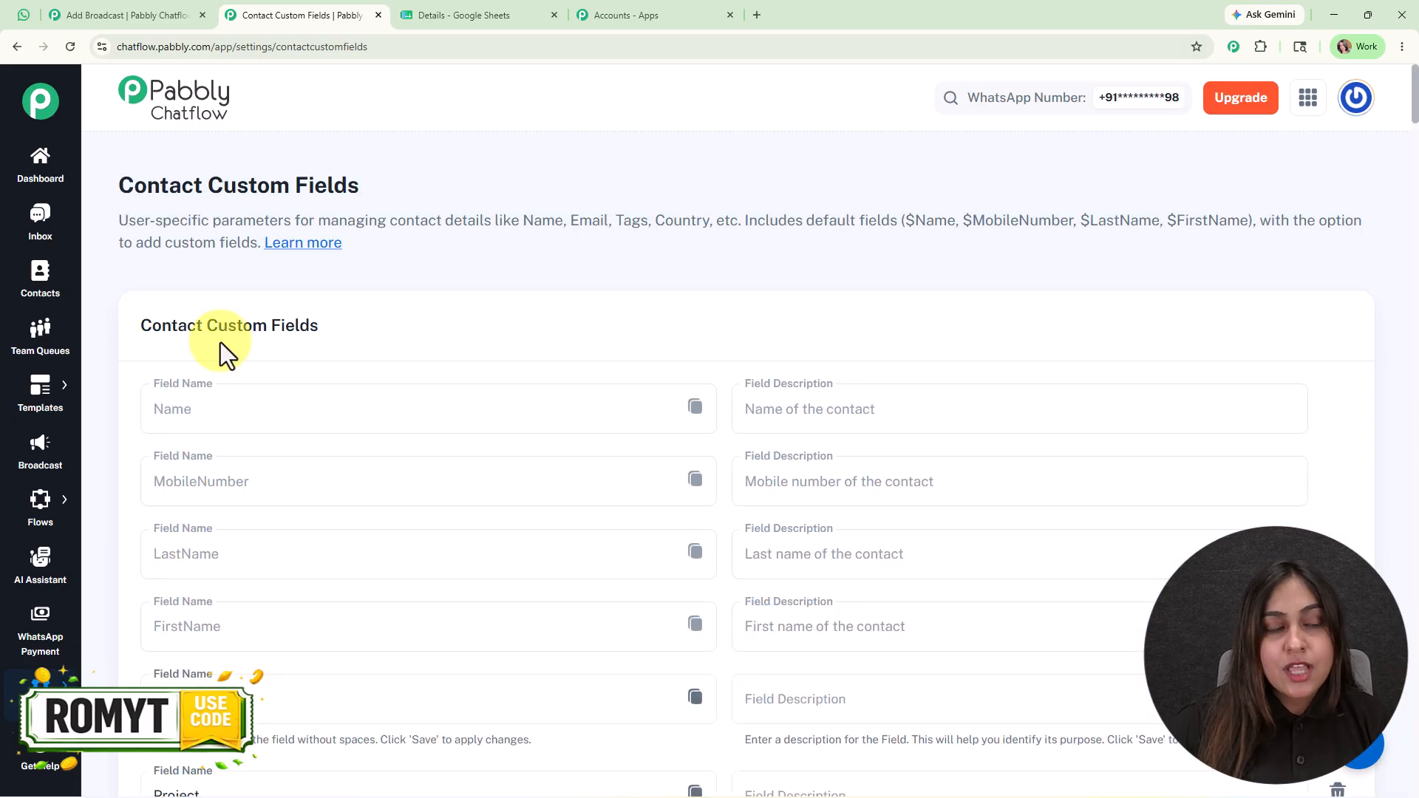
scroll(573, 264, "down", 1)
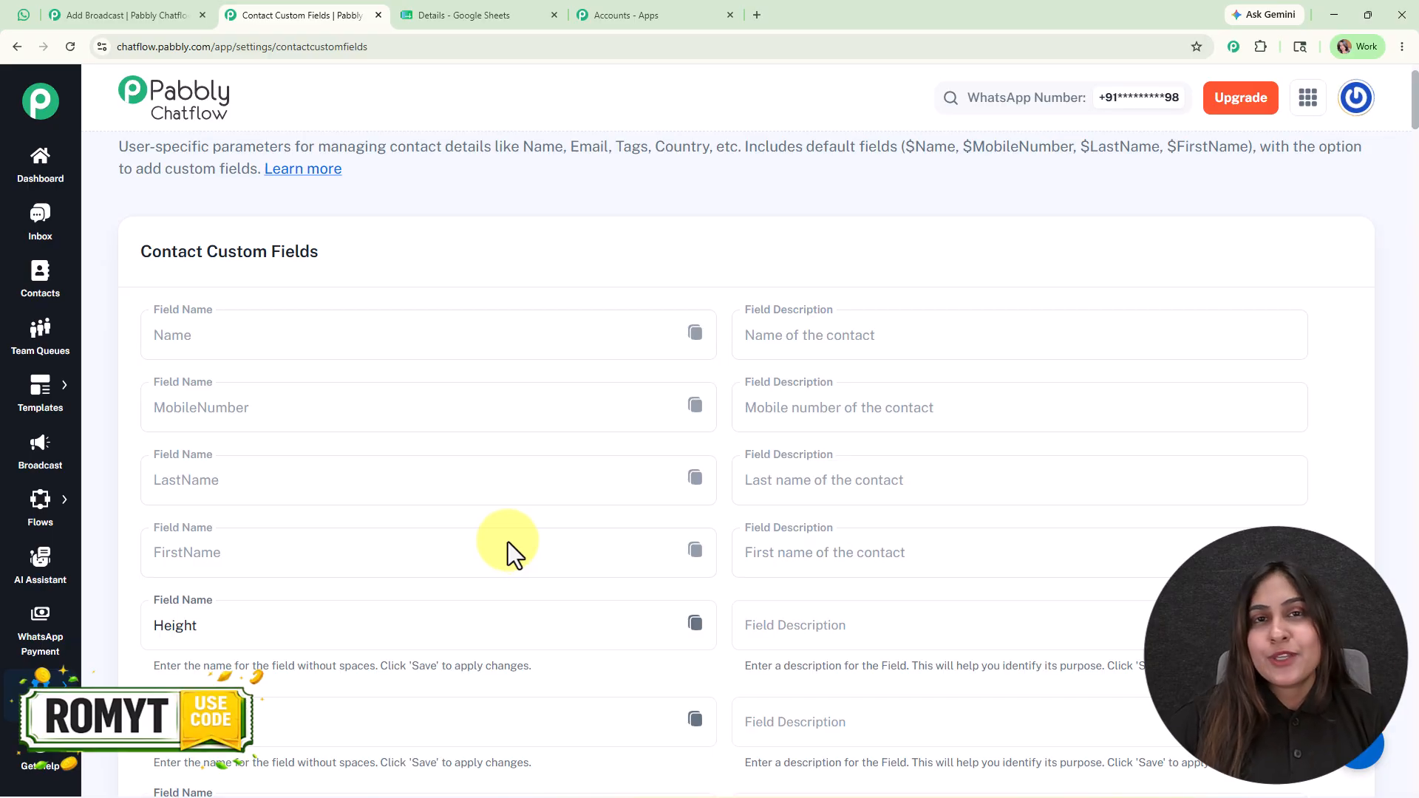
left_click(695, 332)
left_click(137, 14)
key("ctrl+v")
Attach the Season Finale Sale image from the media library as the template header and confirm the template settings
scroll(500, 350, "down", 1)
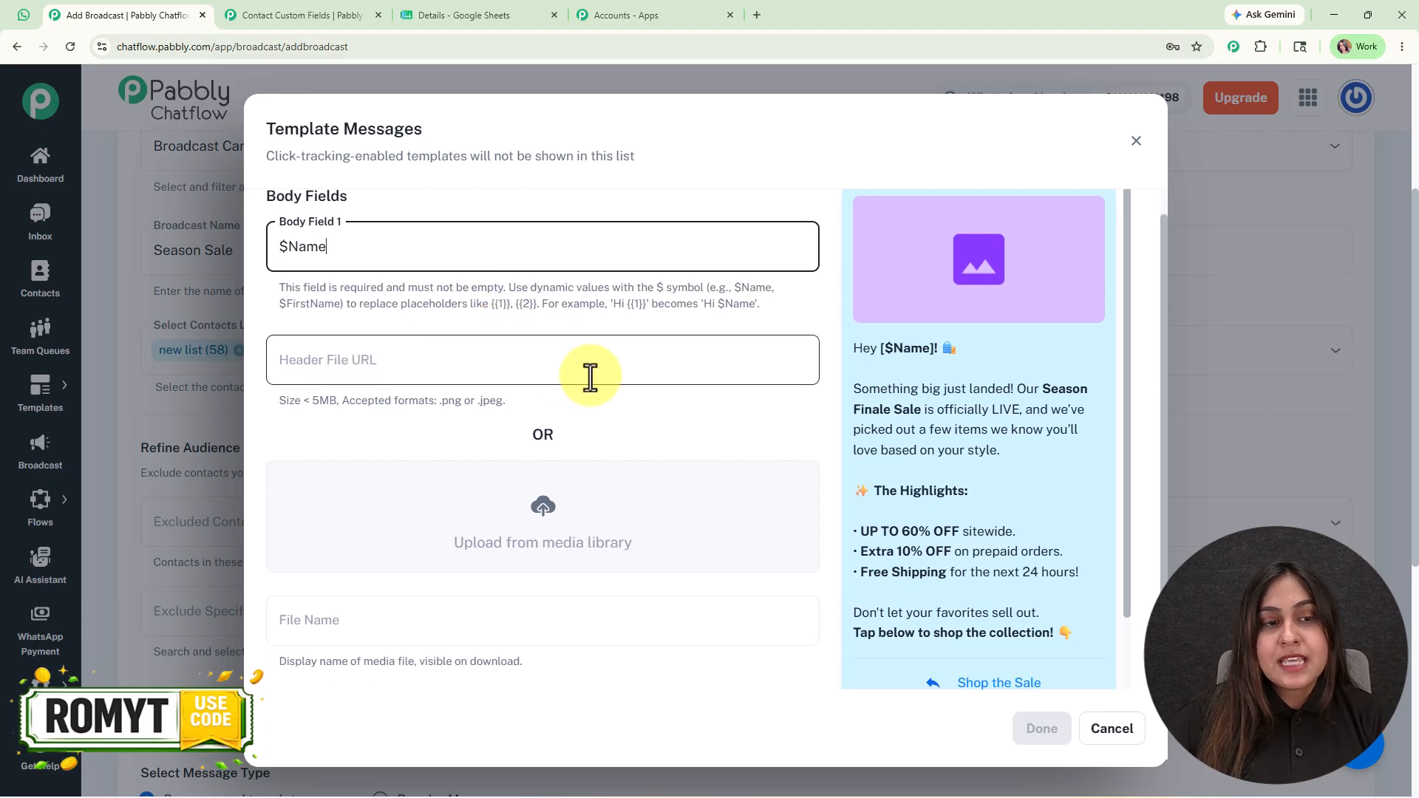
scroll(590, 392, "down", 2)
left_click(547, 526)
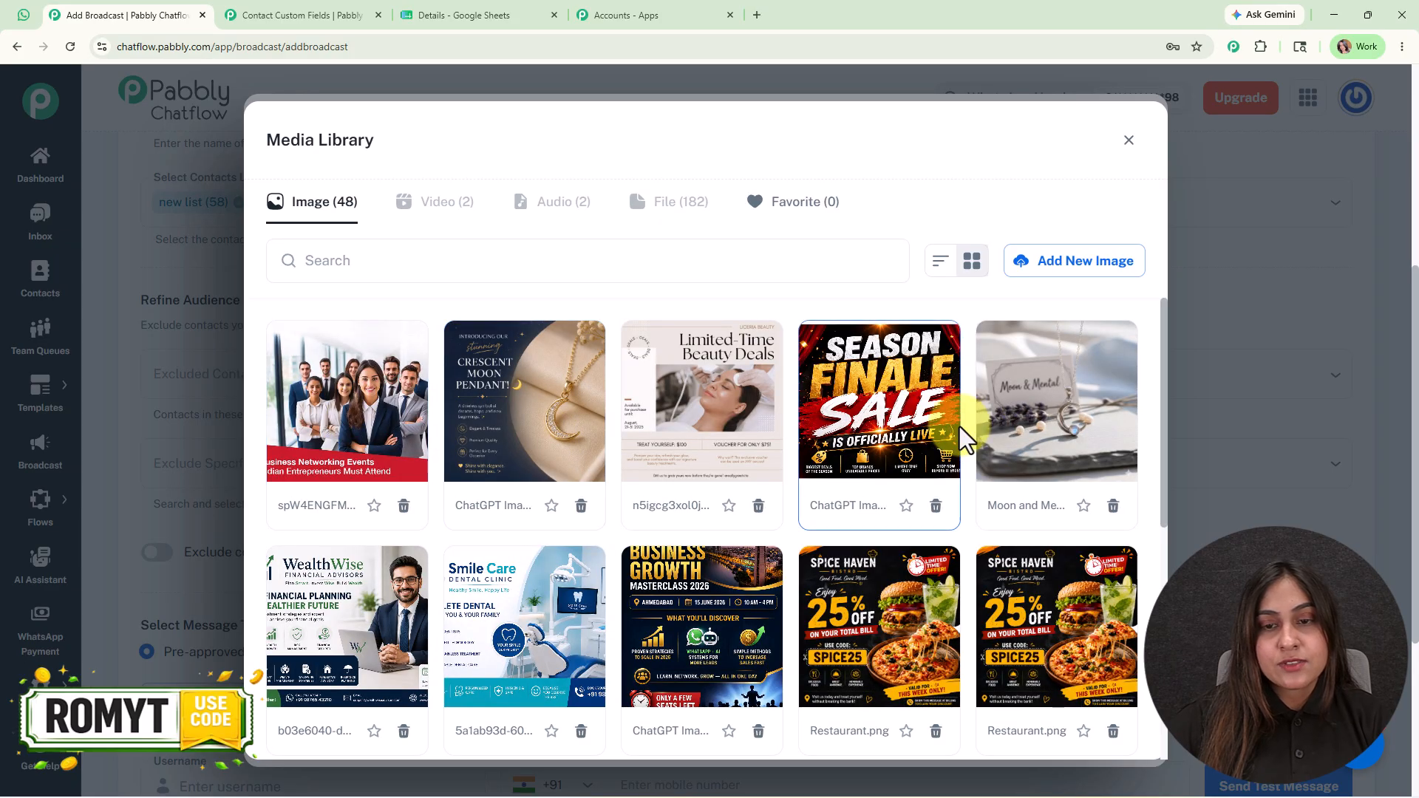
left_click(895, 437)
left_click(1107, 262)
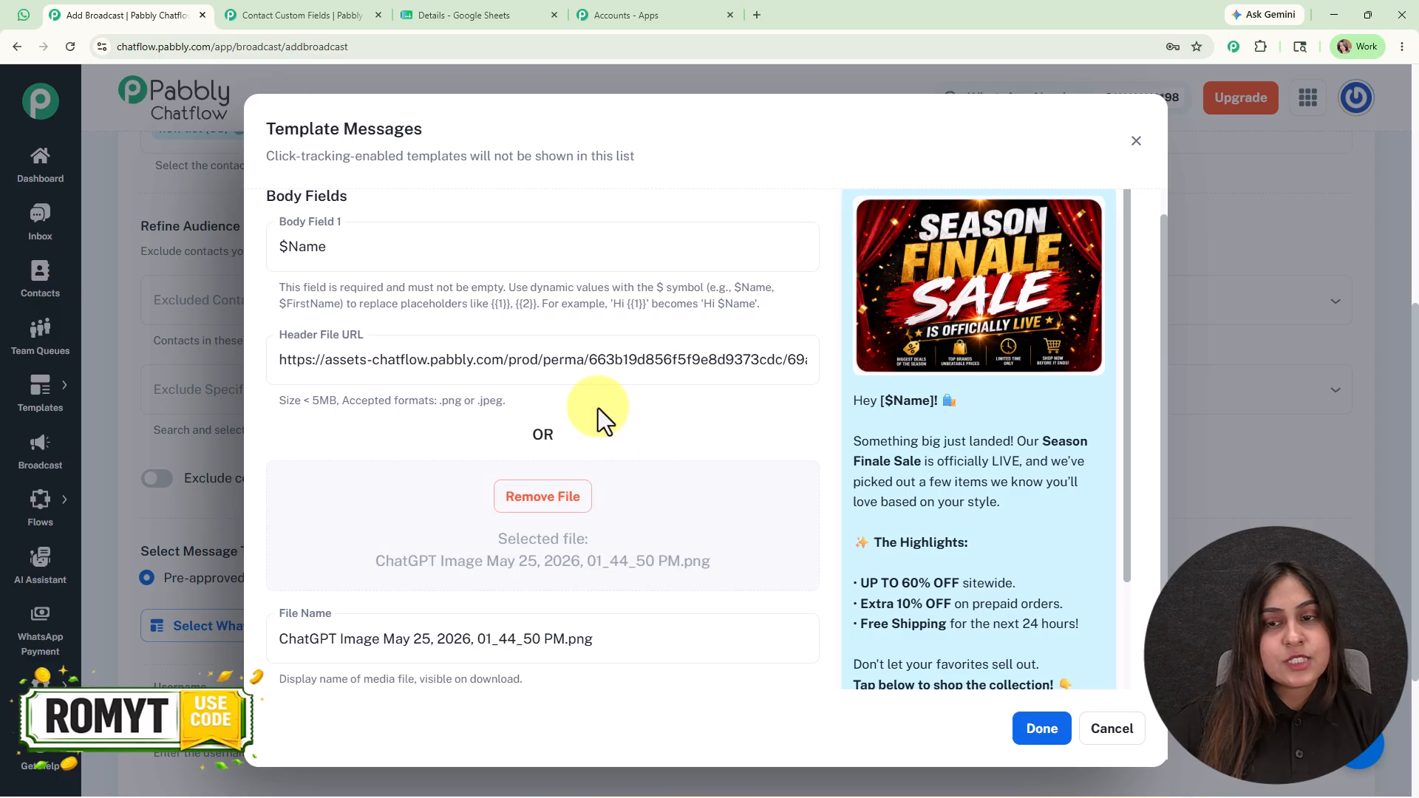
scroll(813, 399, "down", 3)
left_click(1038, 730)
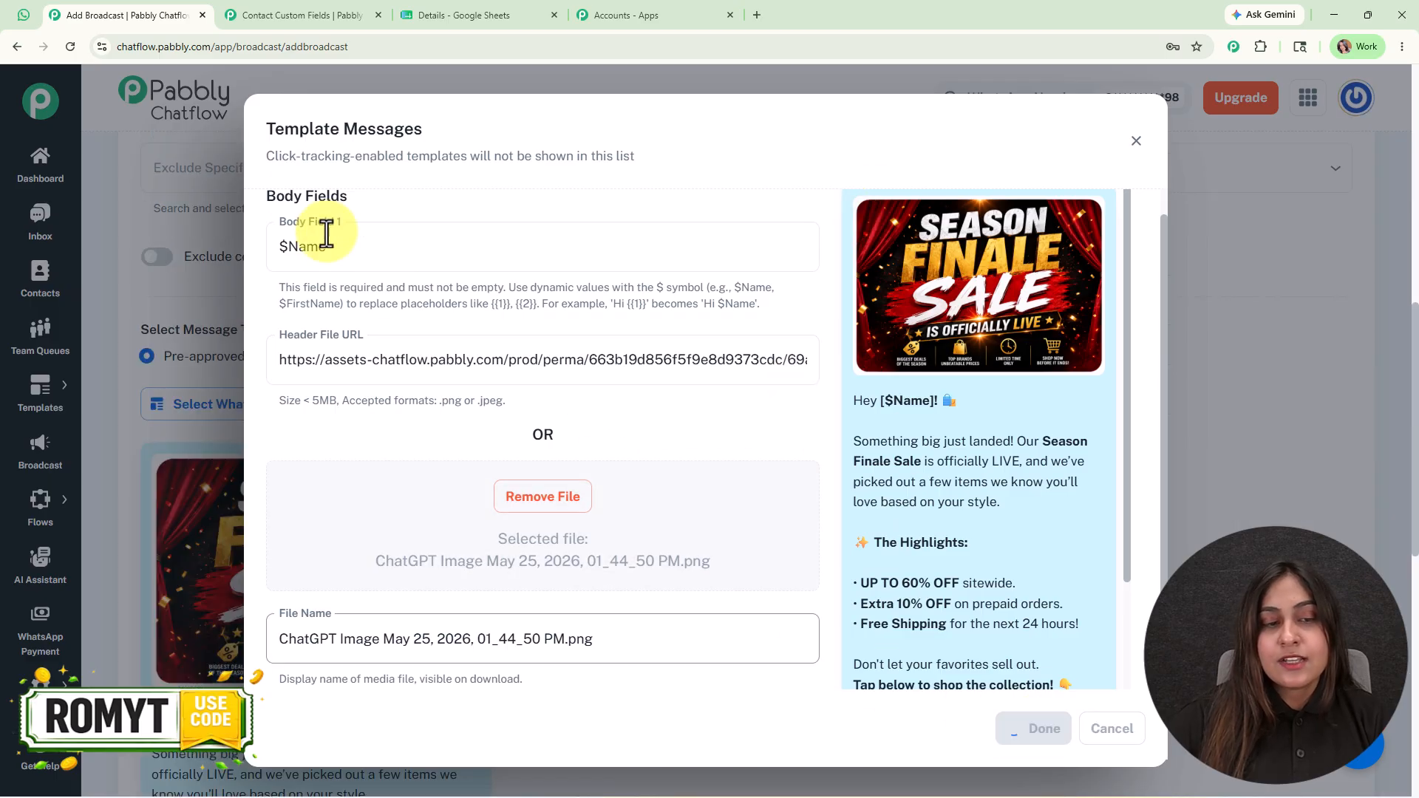
Enter the test recipient's username and mobile number and send a test message of the broadcast
scroll(867, 325, "down", 1)
scroll(866, 325, "down", 3)
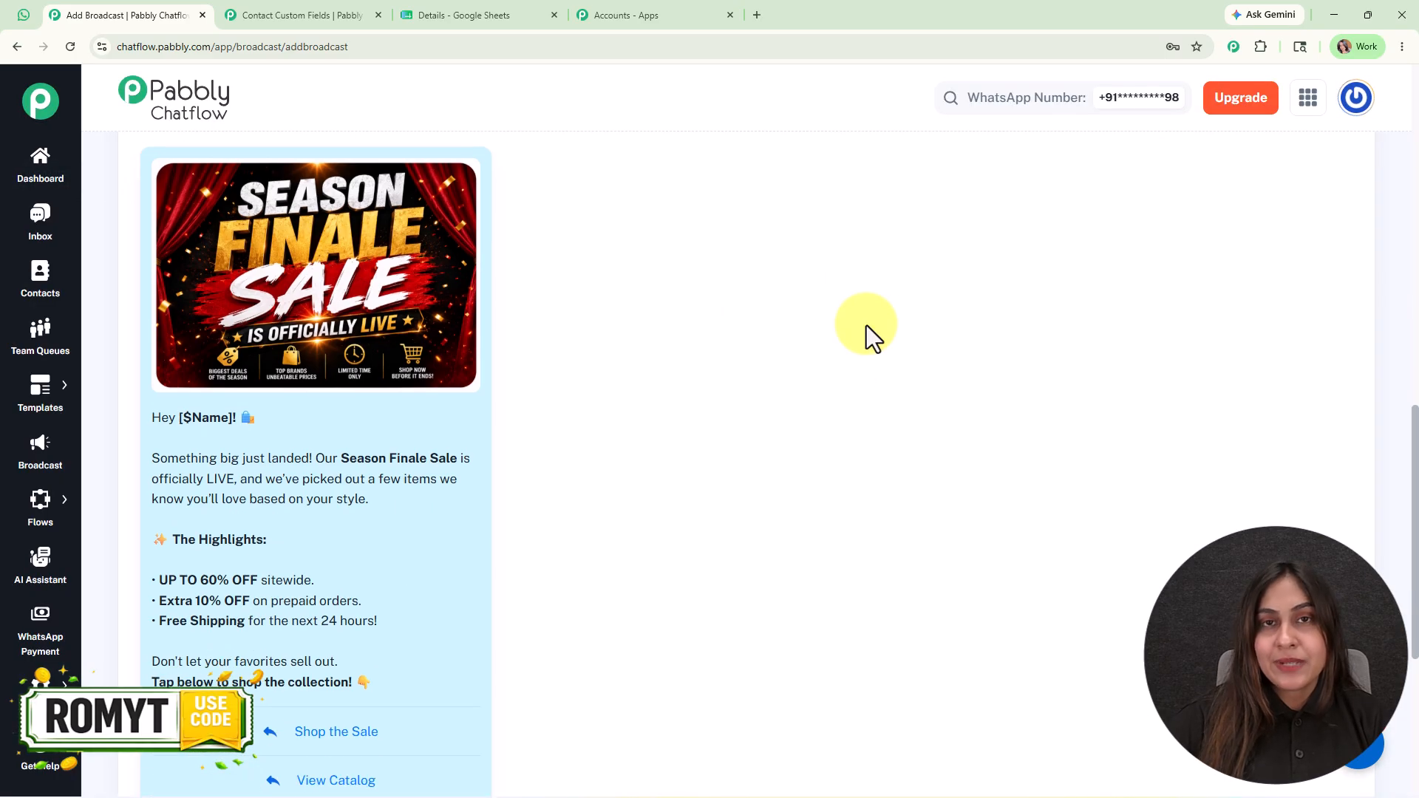
scroll(866, 326, "down", 5)
scroll(866, 325, "down", 1)
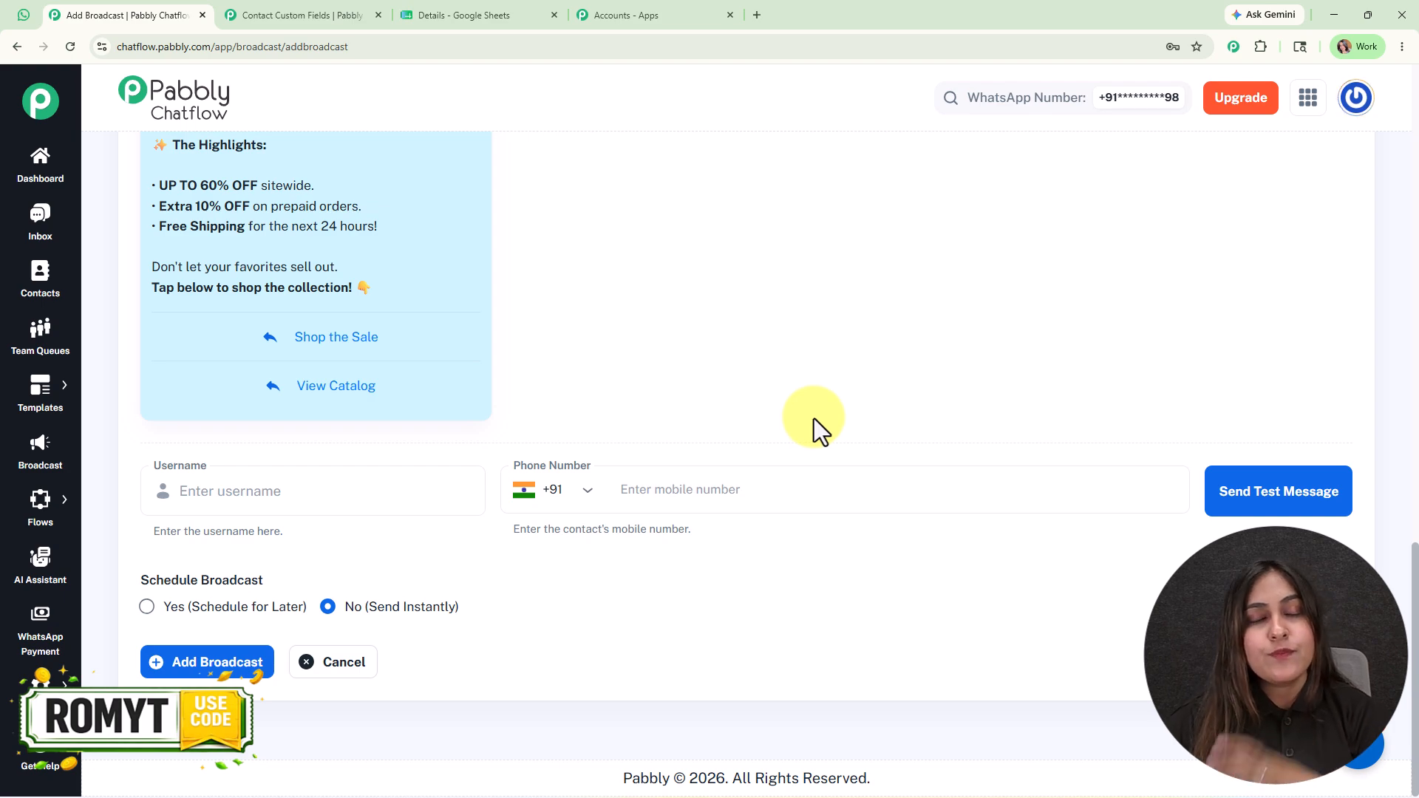
left_click(365, 490)
type("Roma")
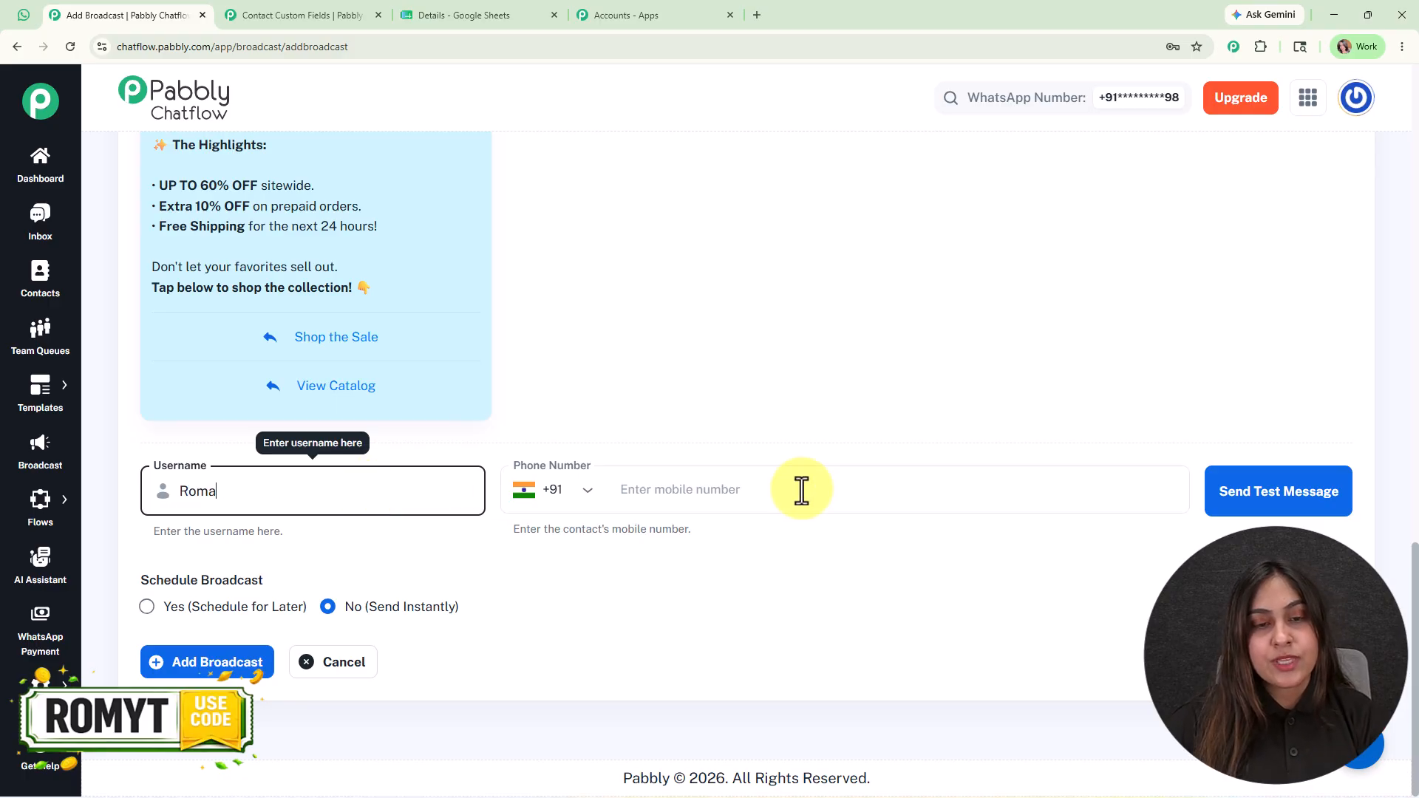
left_click(866, 490)
type("88")
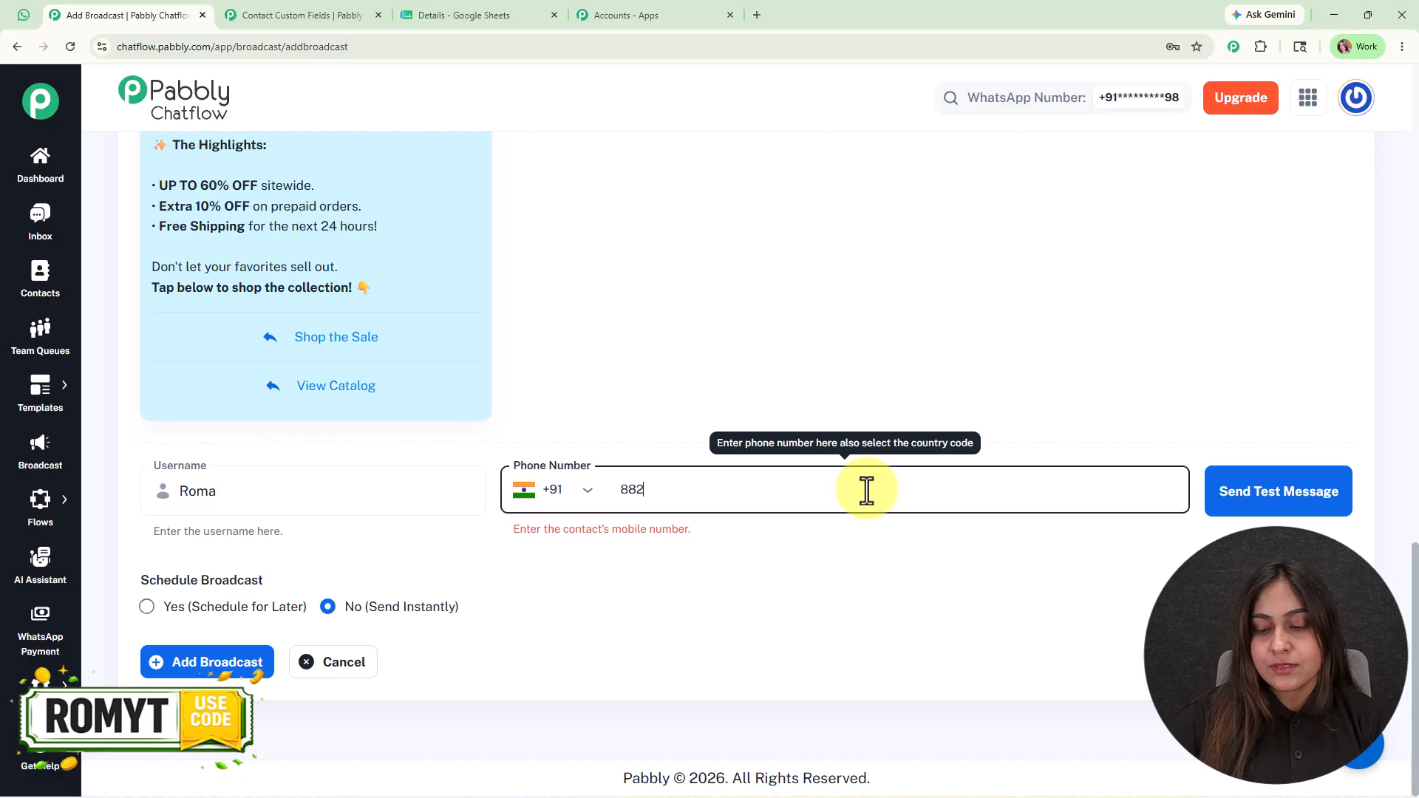
left_click(1221, 494)
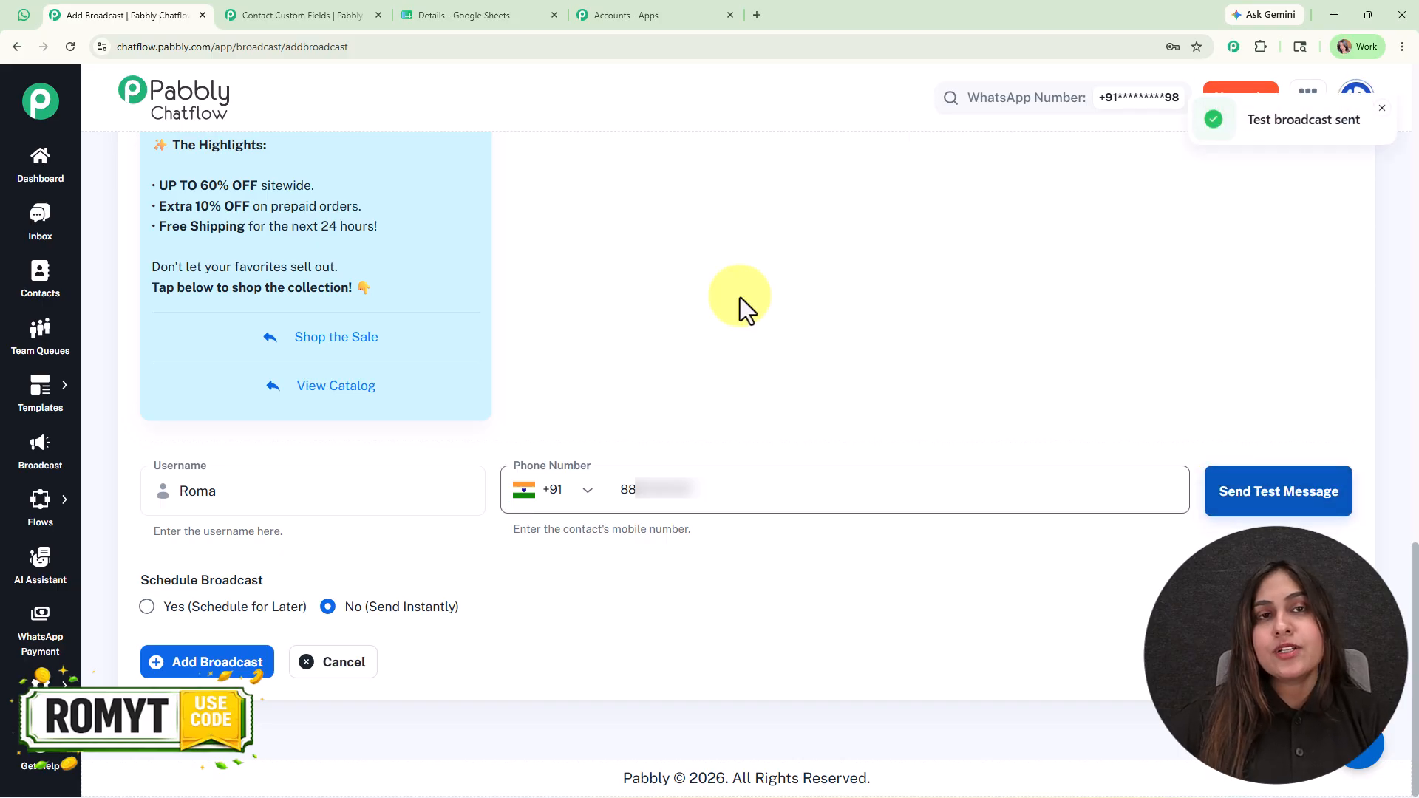
Check the received test message in WhatsApp Web, including the personalized name in its greeting
left_click(24, 14)
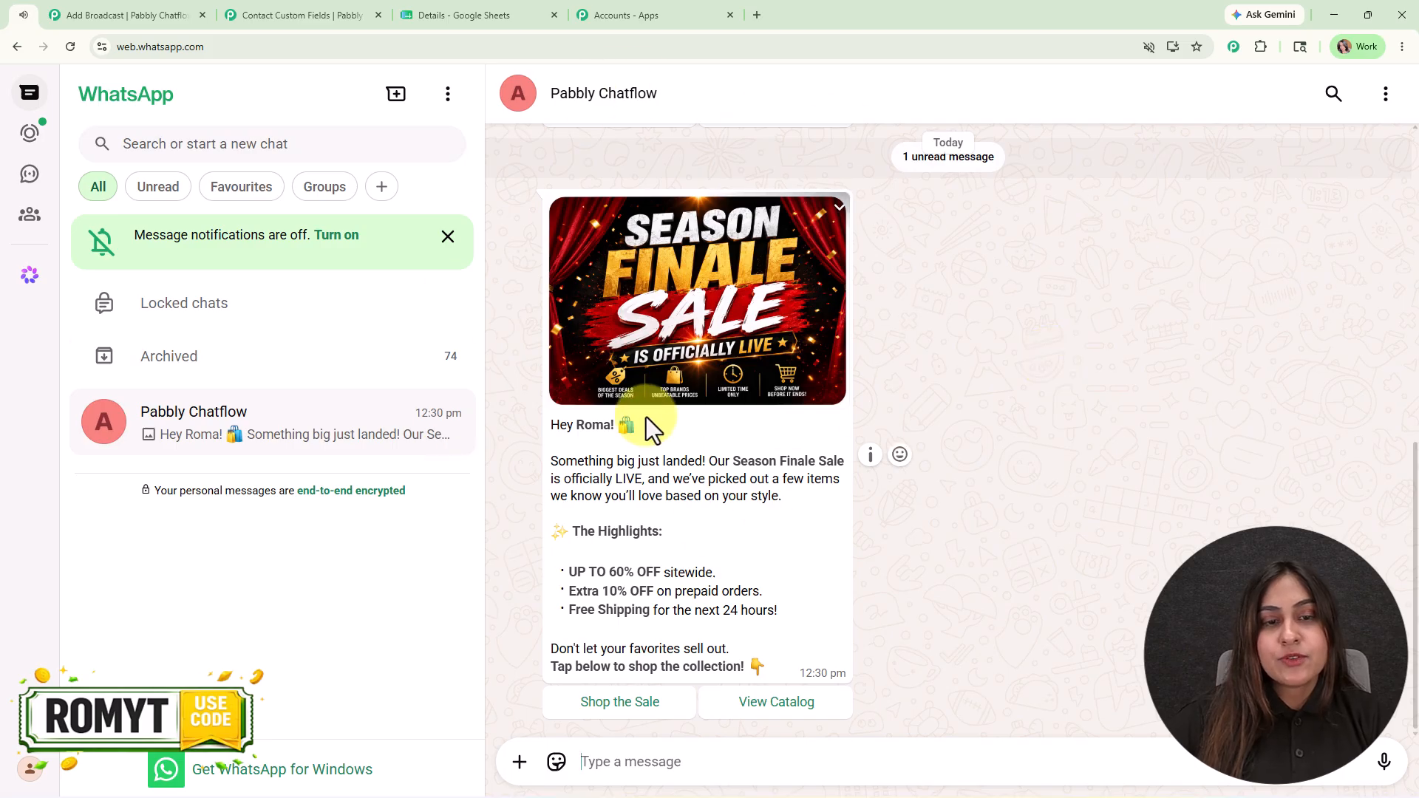
left_click_drag(645, 428, 534, 420)
left_click(769, 430)
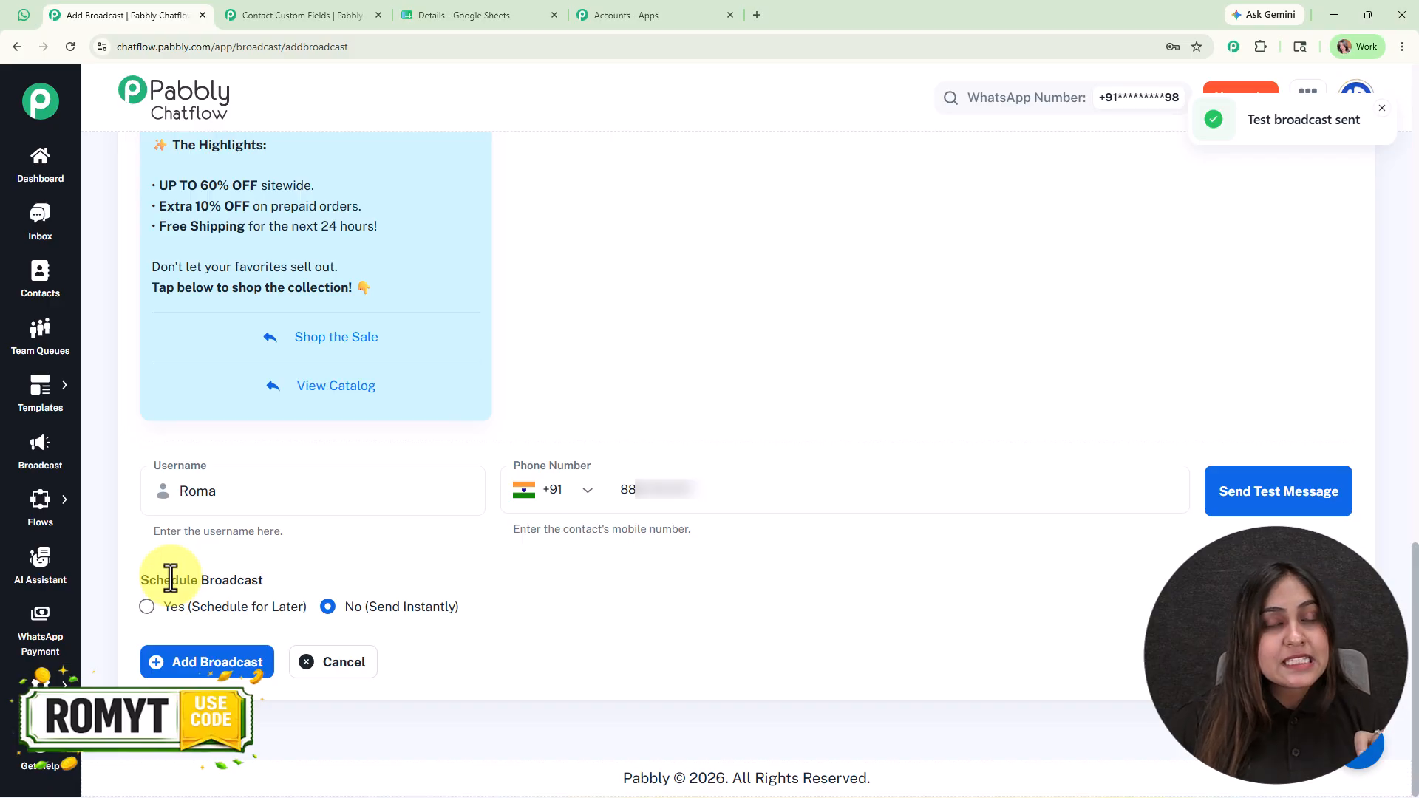
Schedule the broadcast for later at 06/30/2026 12:00 PM and add it
mouse_move(377, 617)
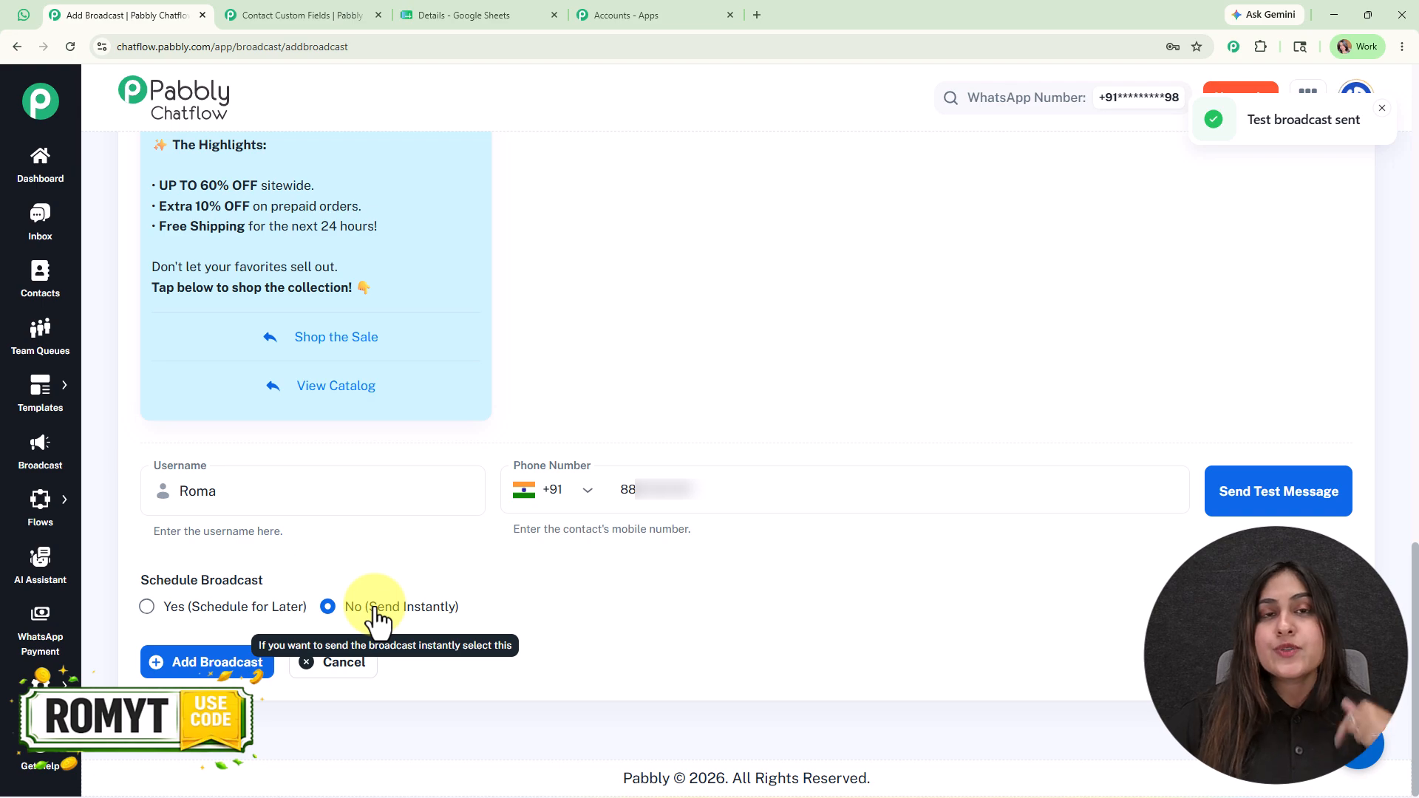
left_click(151, 607)
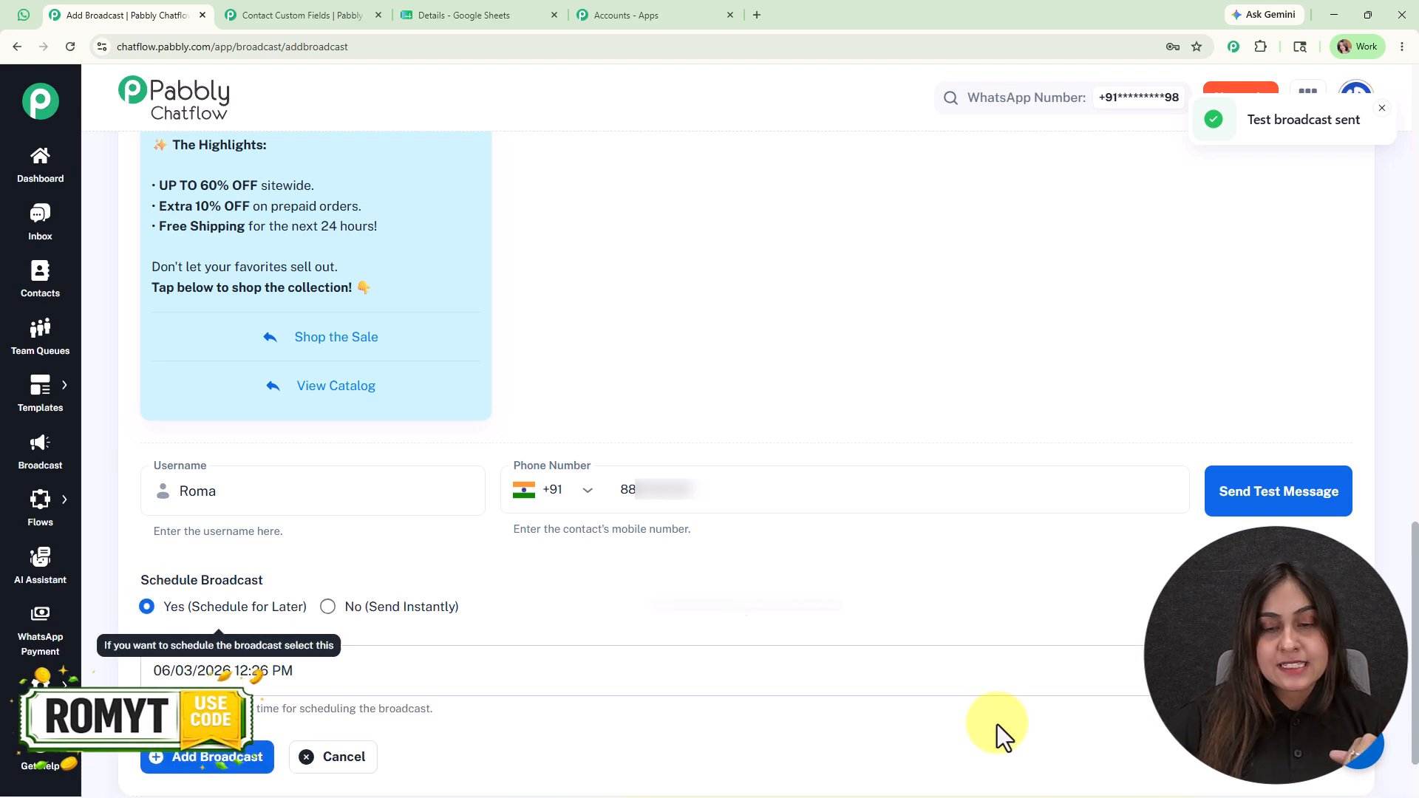
left_click(1327, 670)
left_click(1327, 671)
left_click(1327, 670)
left_click(253, 507)
left_click(518, 279)
left_click(551, 610)
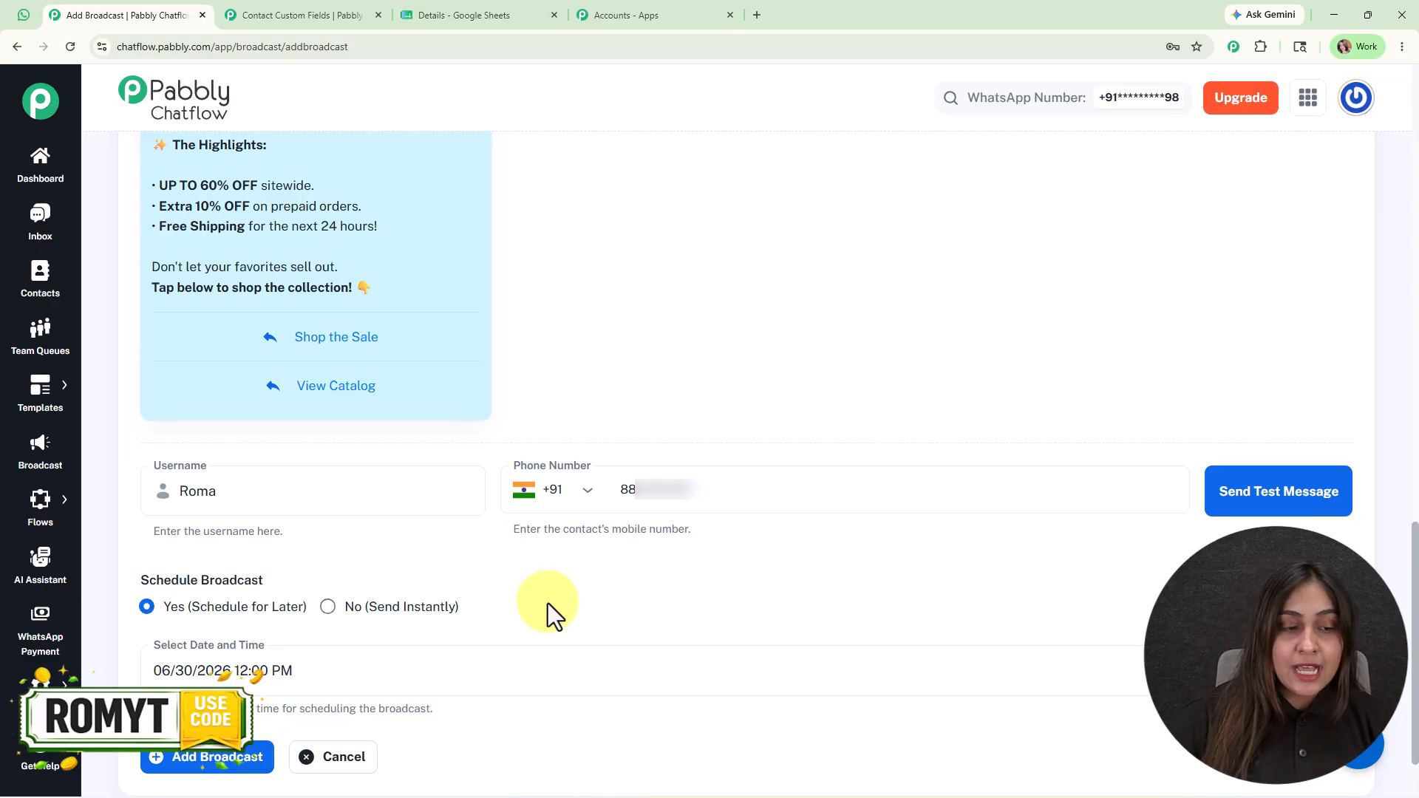
left_click(220, 758)
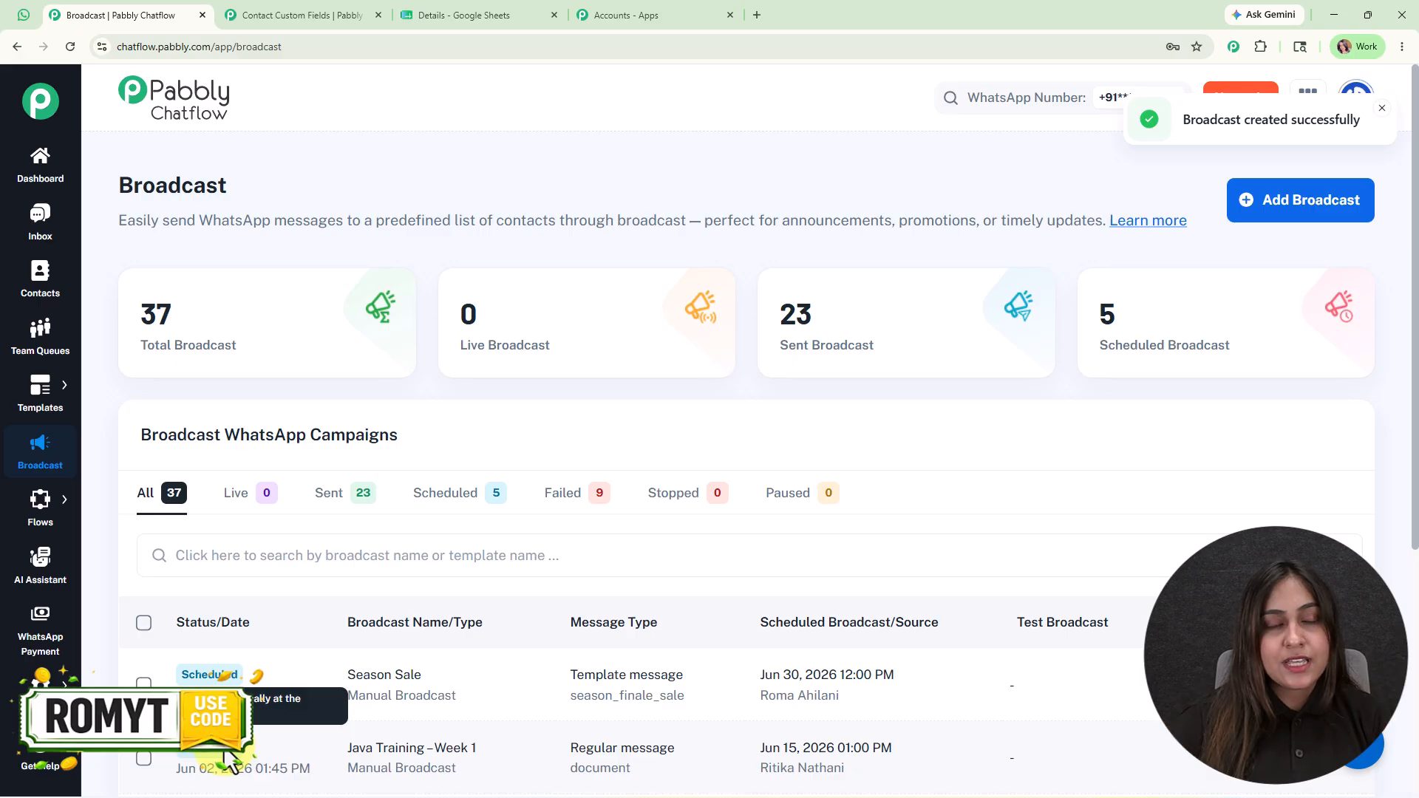
Open the statistics of the sent "Welcome Message: Digital Dynamics" broadcast and examine its delivery breakdown
scroll(738, 532, "down", 5)
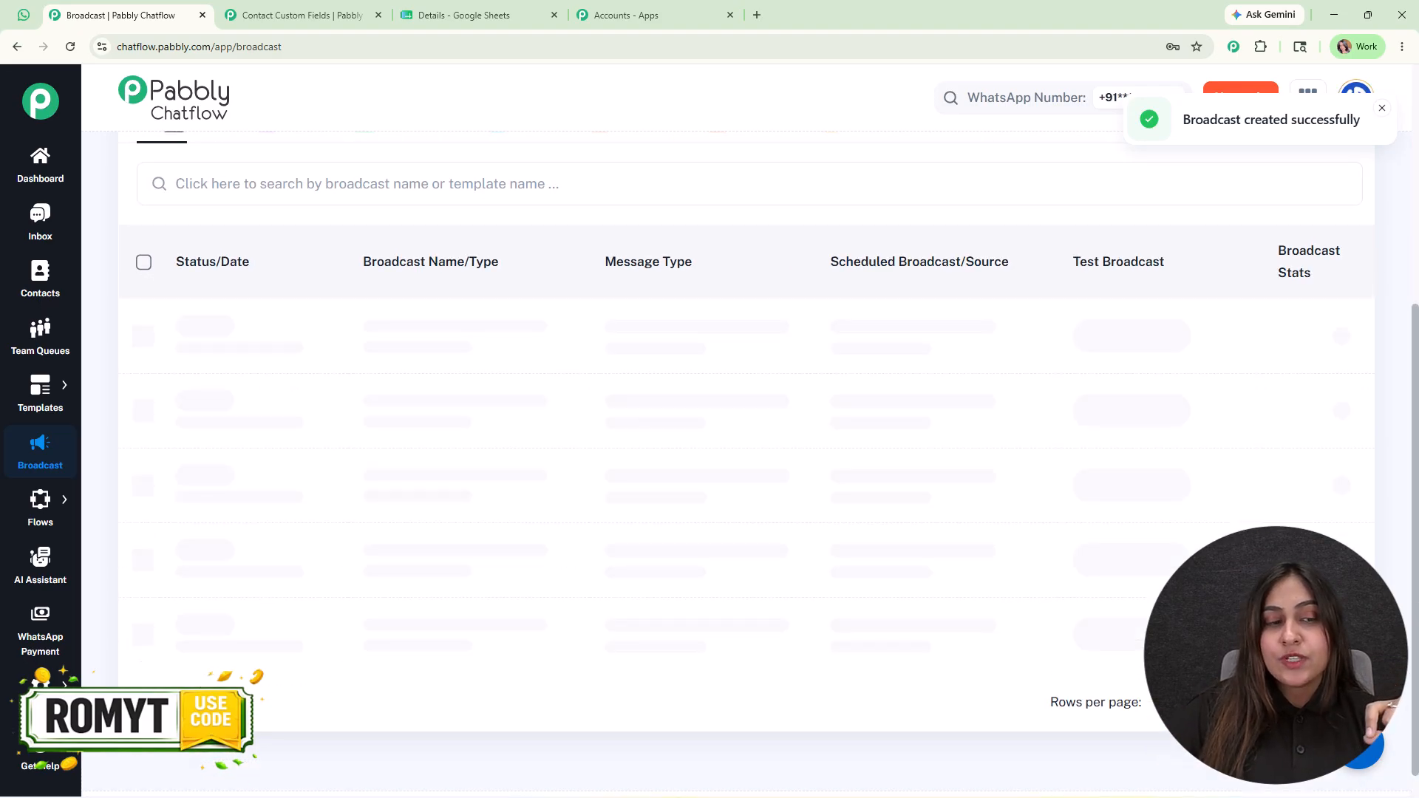
scroll(1271, 370, "down", 5)
left_click(1279, 222)
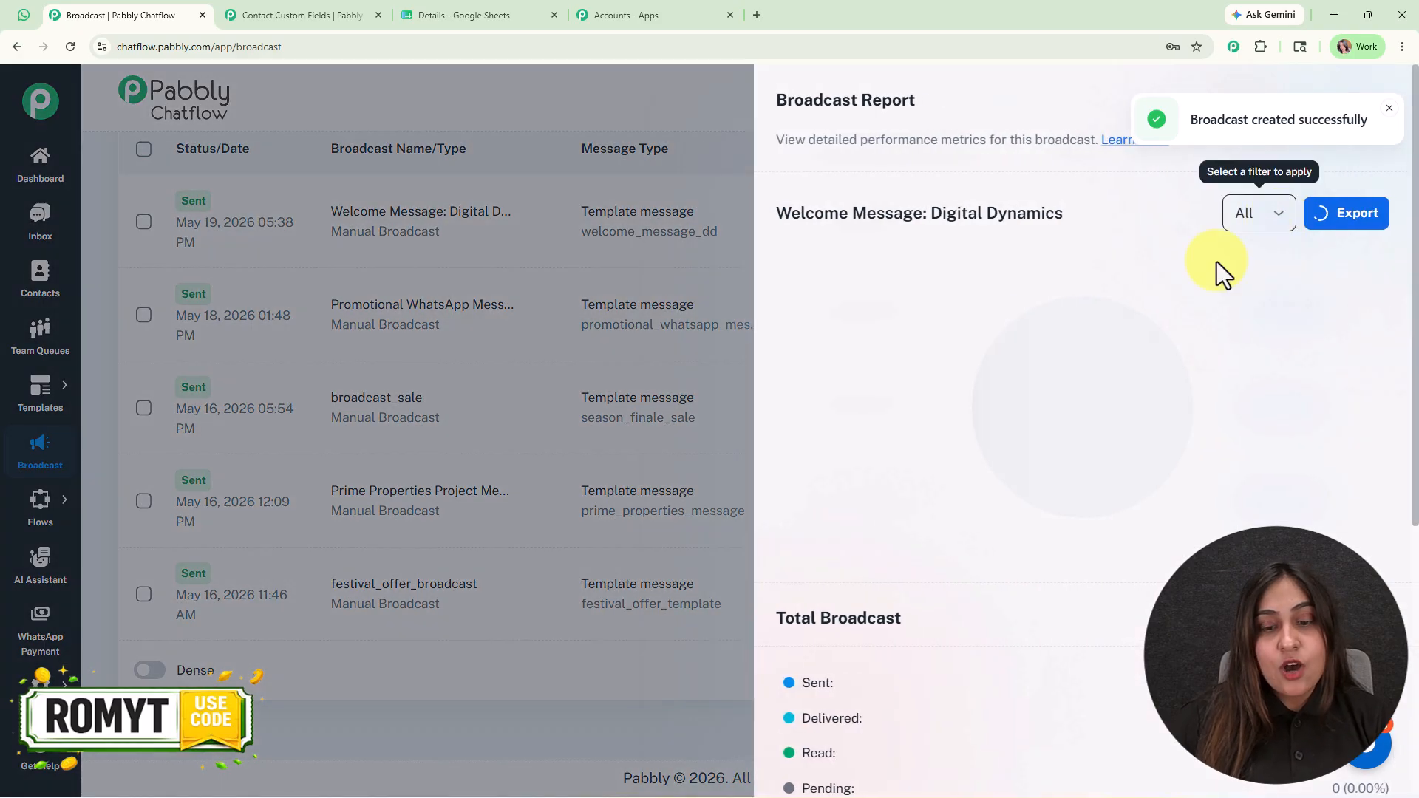
scroll(856, 443, "down", 3)
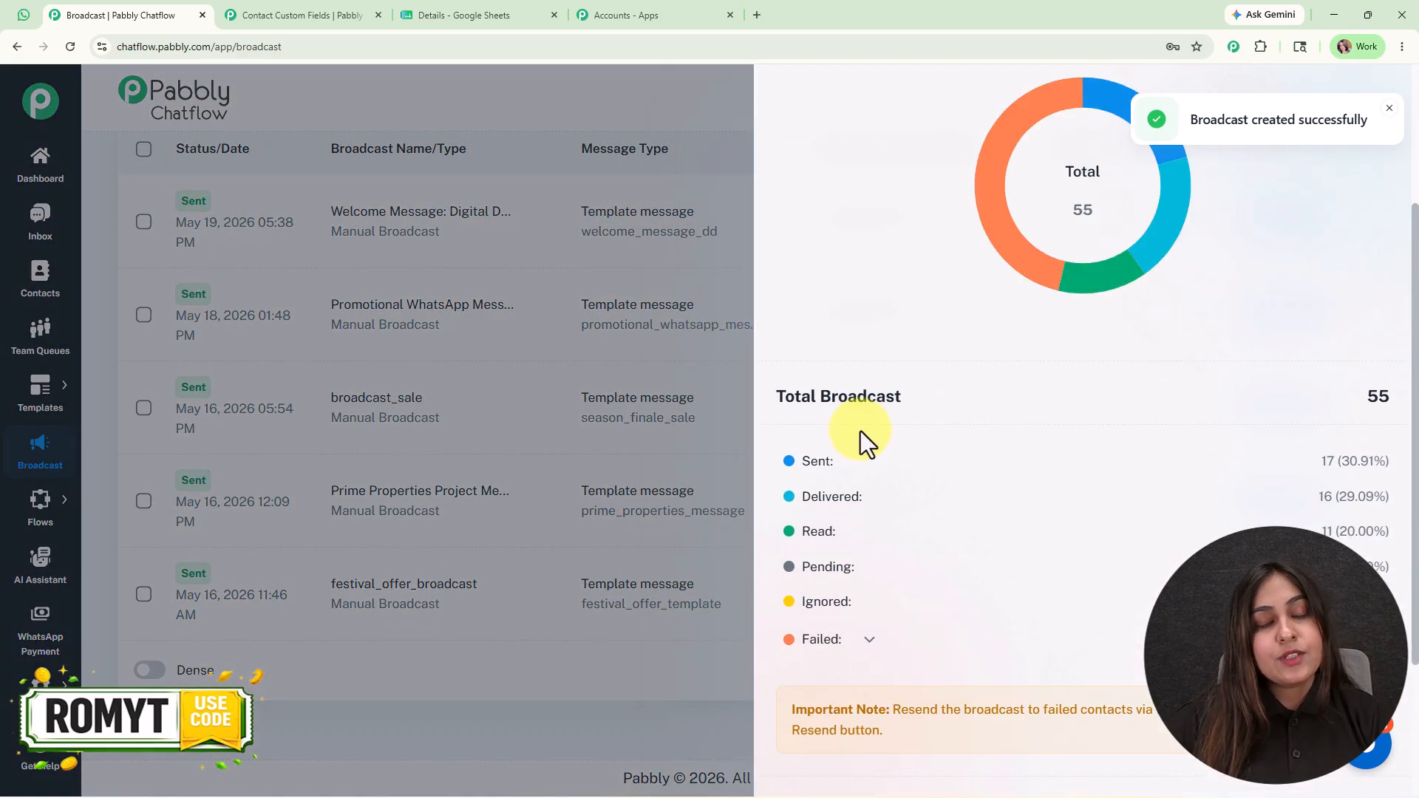
scroll(865, 544, "down", 3)
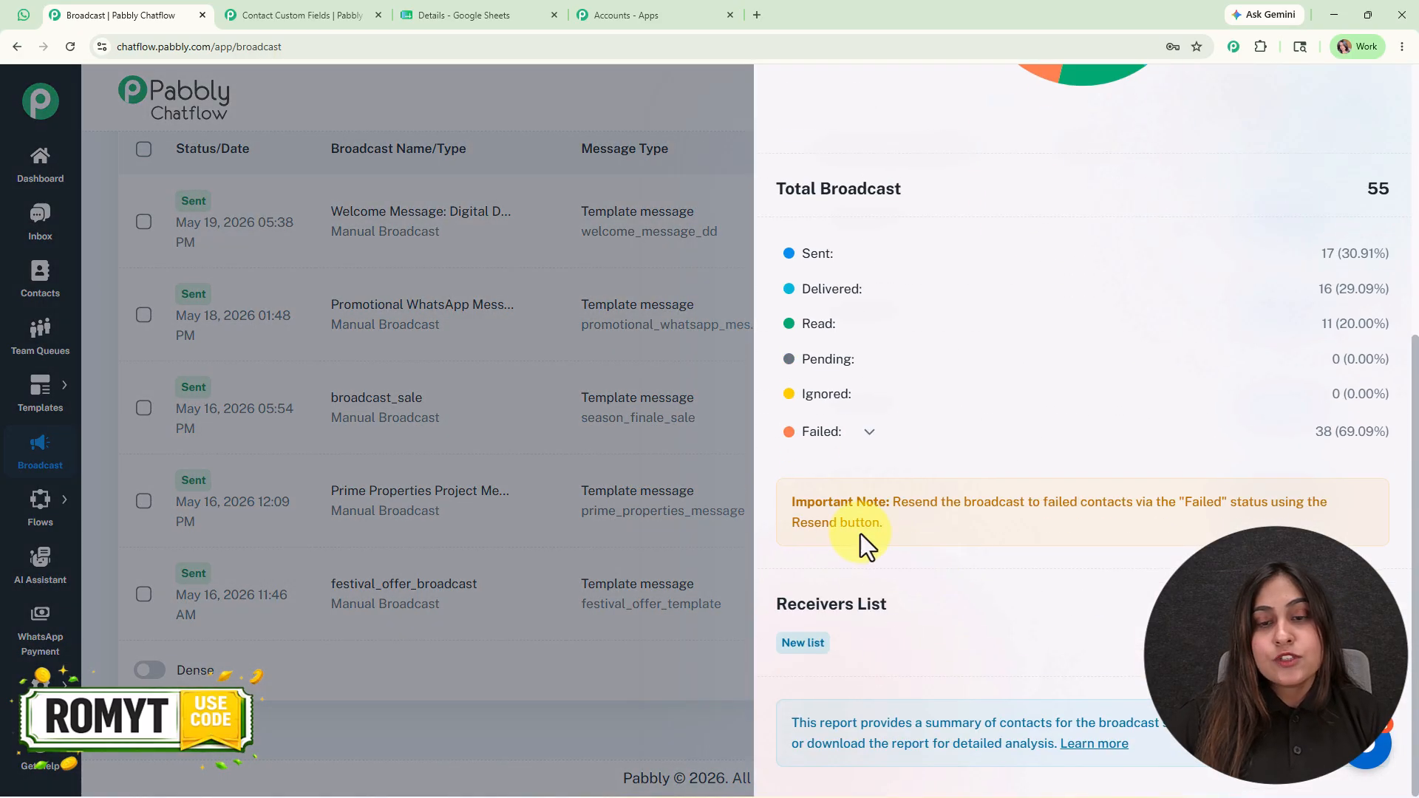
Examine the report's failed contacts breakdown and resend option, and close the report to return to the broadcast overview
left_click(869, 433)
left_click(818, 433)
left_click(819, 434)
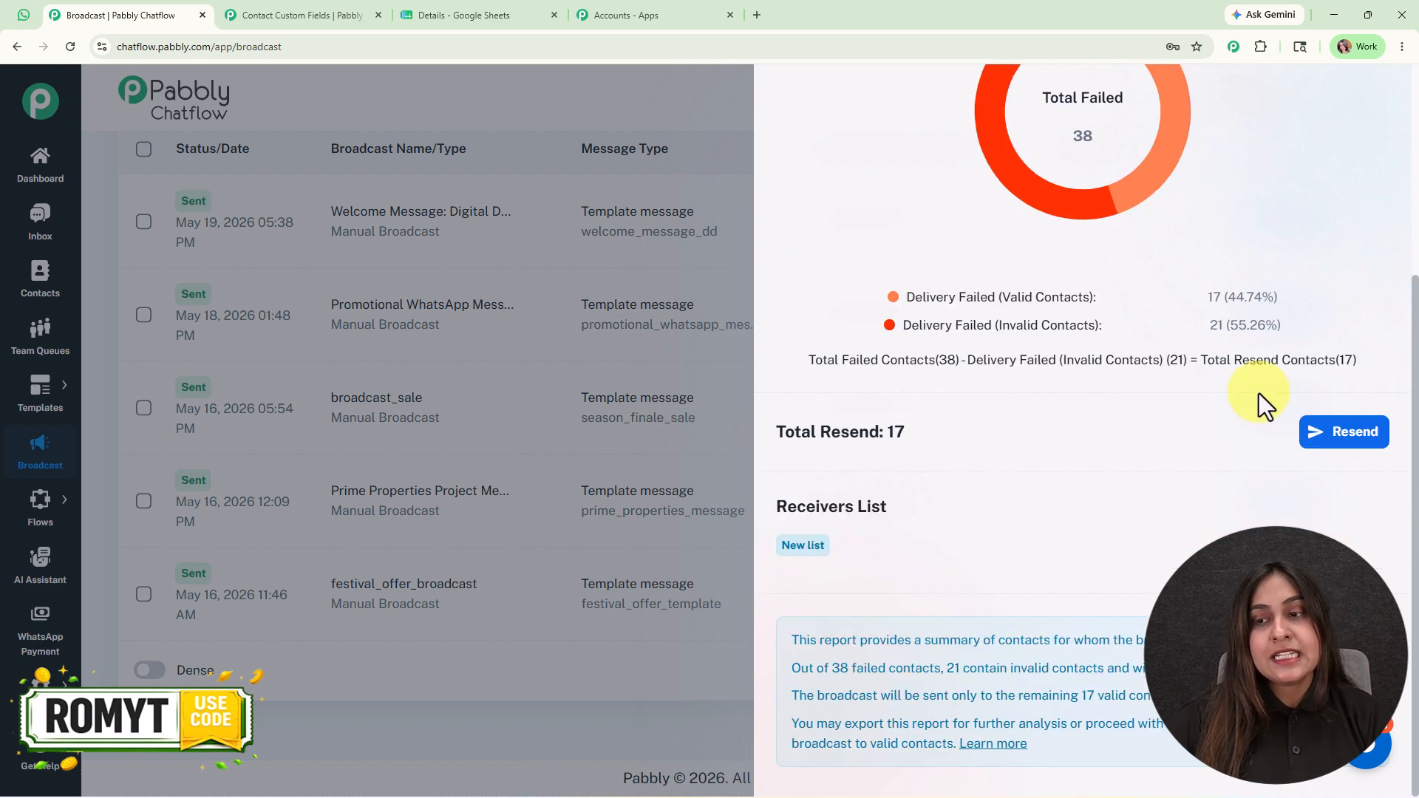
scroll(1253, 501, "up", 4)
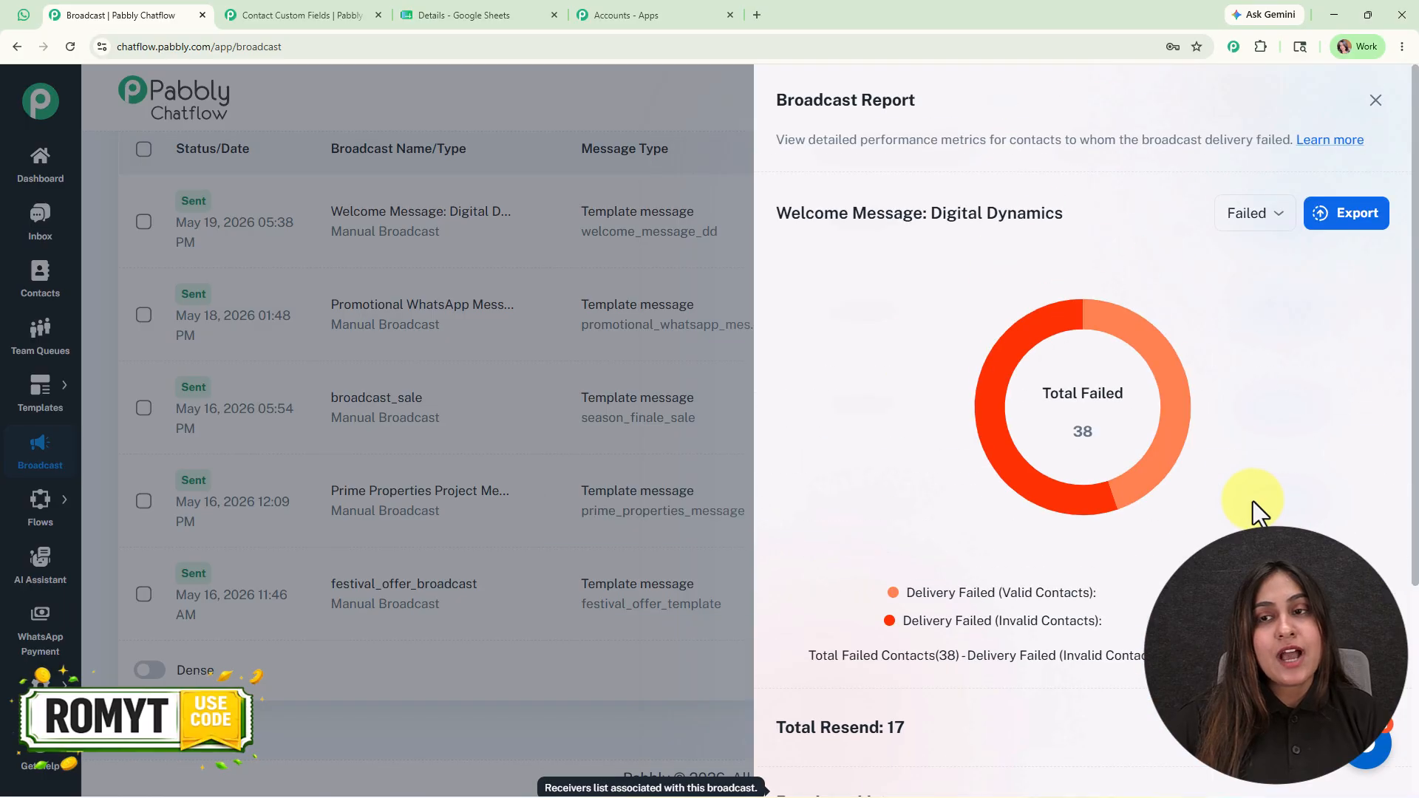
left_click(1374, 103)
scroll(1162, 430, "up", 2)
scroll(1162, 430, "up", 5)
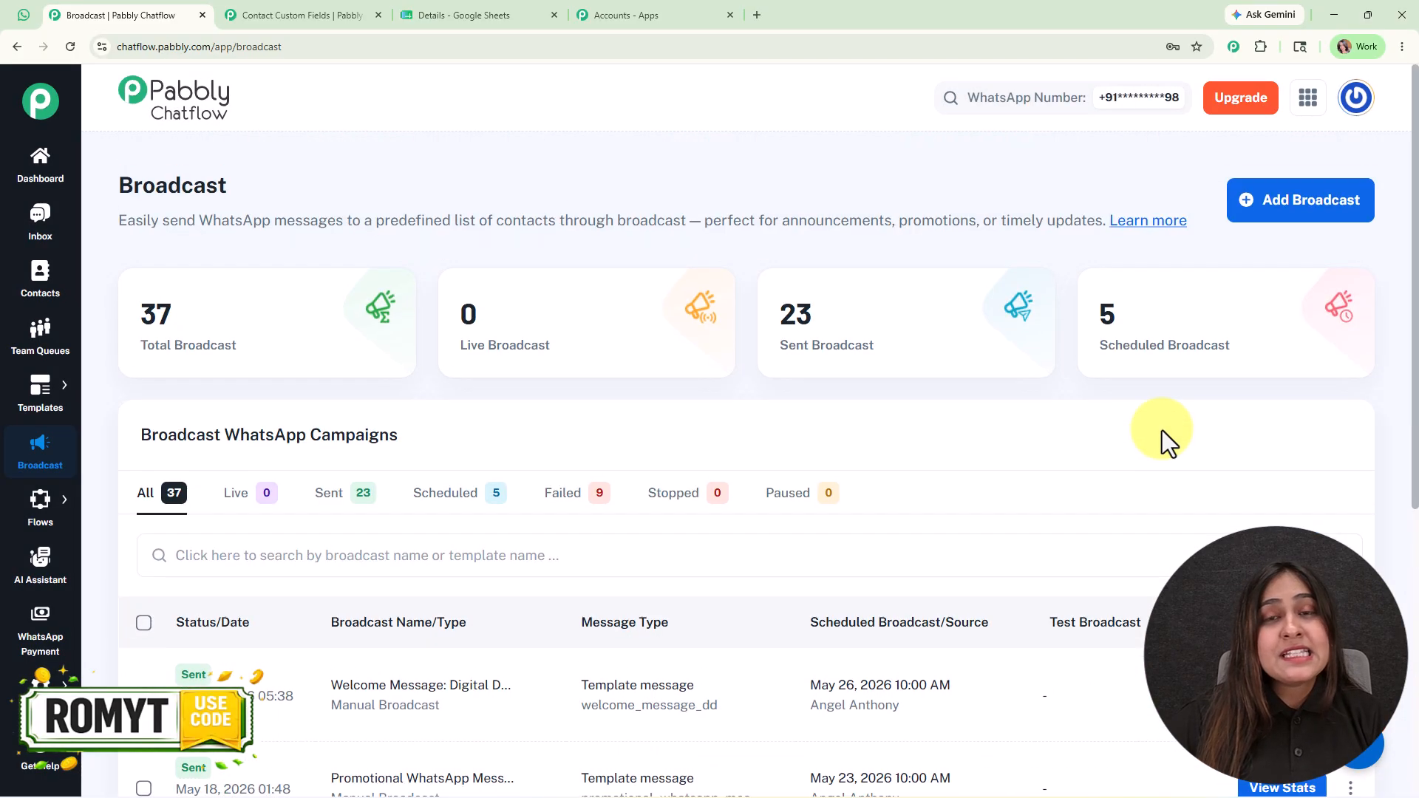